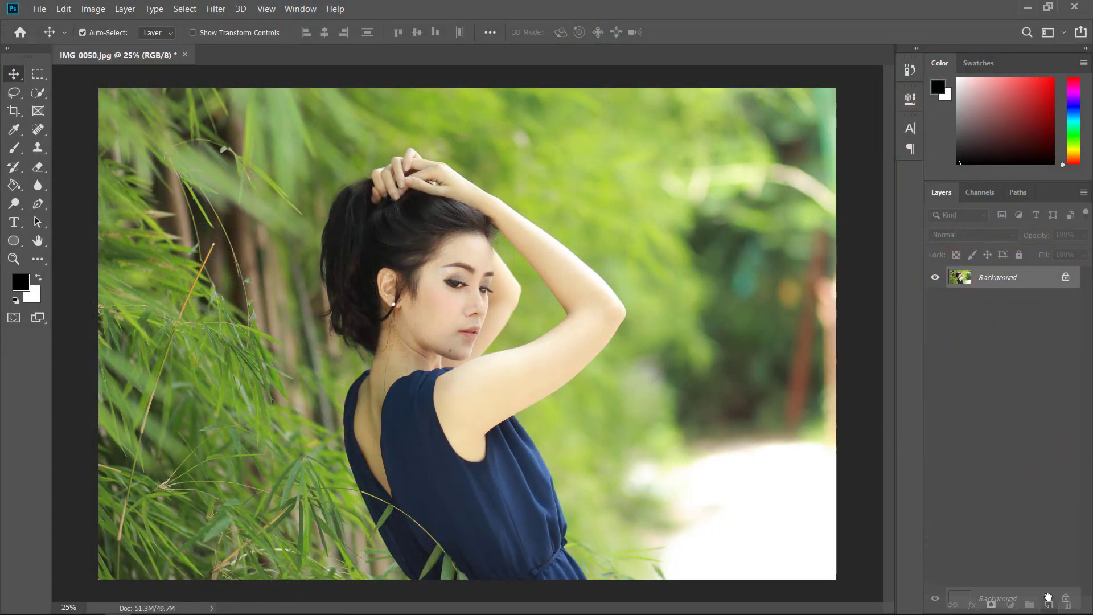
Step: Duplicate the Background layer of IMG_0050.jpg into a Background copy layer
{"action": "left_click_drag", "start_coordinate": [1042, 402], "coordinate": [1049, 605]}
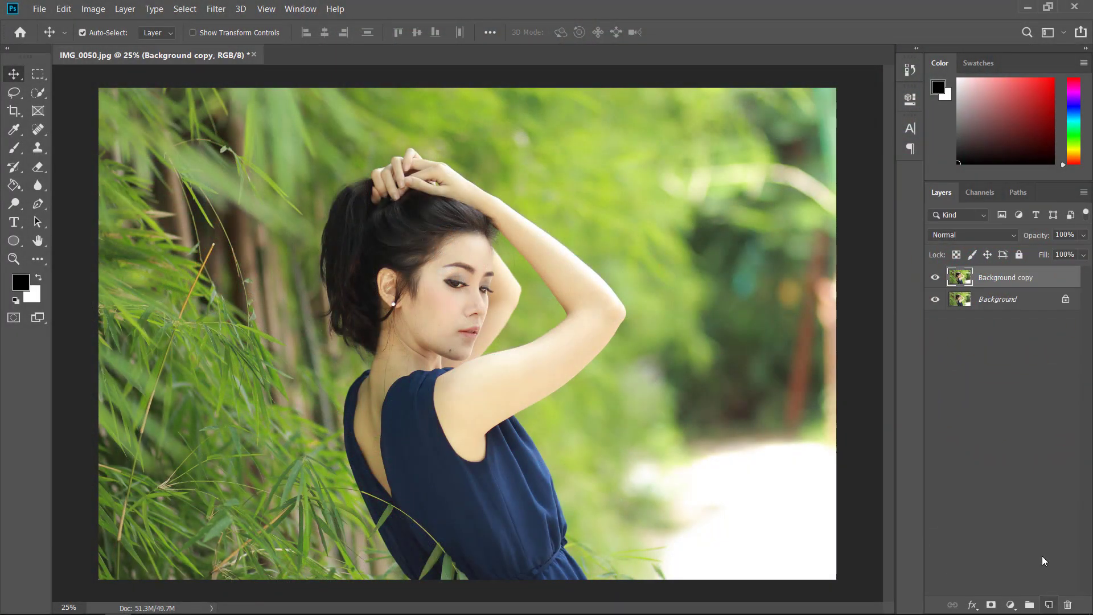
{"action": "left_click", "coordinate": [216, 8]}
Step: Launch Camera Raw on the copy and set Temperature -19, Exposure -0.20, Contrast +16
{"action": "left_click", "coordinate": [251, 88]}
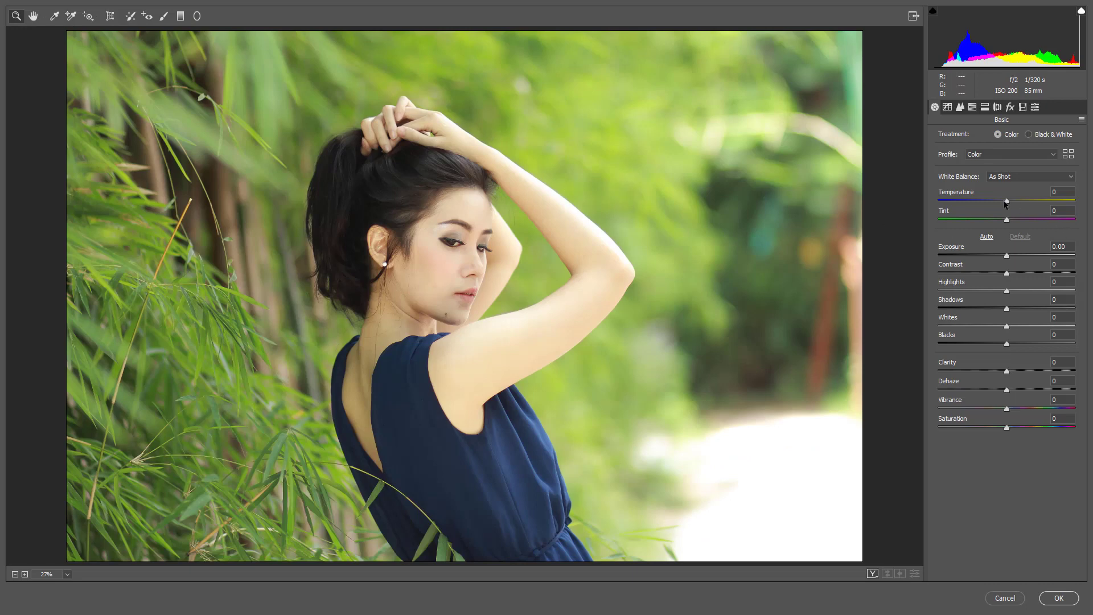
{"action": "left_click_drag", "start_coordinate": [1006, 204], "coordinate": [995, 204]}
{"action": "left_click", "coordinate": [1008, 257]}
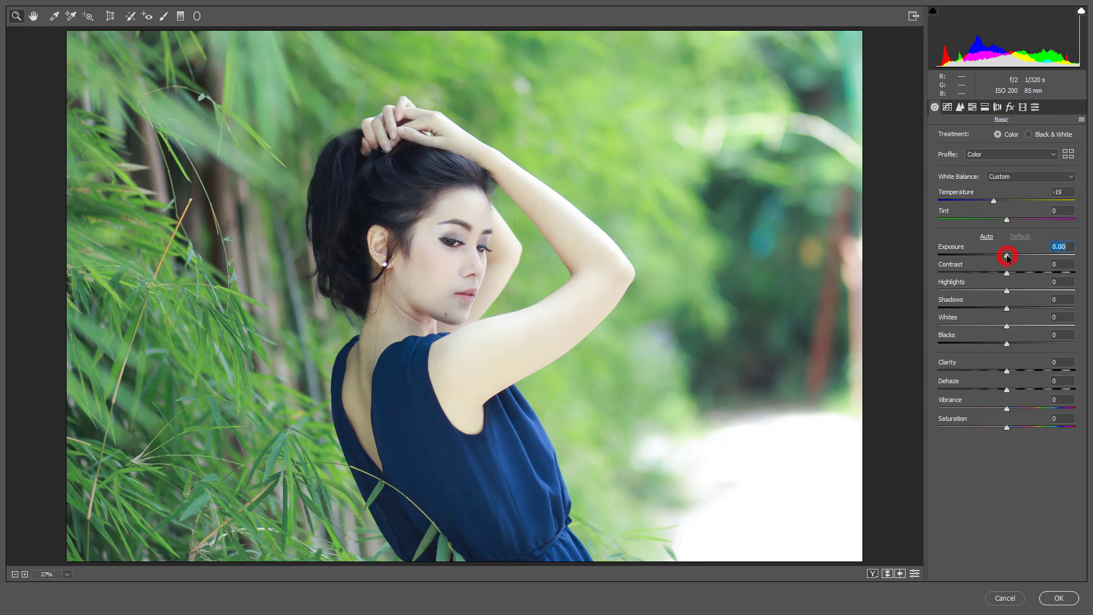
{"action": "left_click_drag", "start_coordinate": [1008, 257], "coordinate": [1018, 273]}
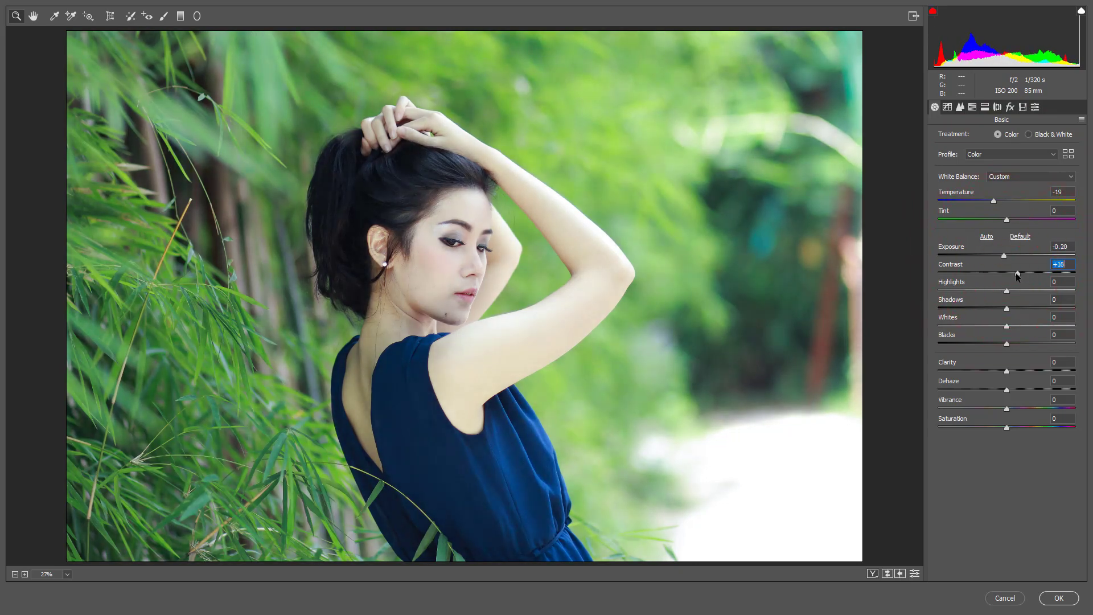
Step: Set Highlights -34, Shadows +33, Whites -28, Blacks -25 and Vibrance +22
{"action": "mouse_move", "coordinate": [1007, 291]}
{"action": "left_mouse_down"}
{"action": "mouse_move", "coordinate": [962, 291]}
{"action": "mouse_move", "coordinate": [979, 291]}
{"action": "left_mouse_up"}
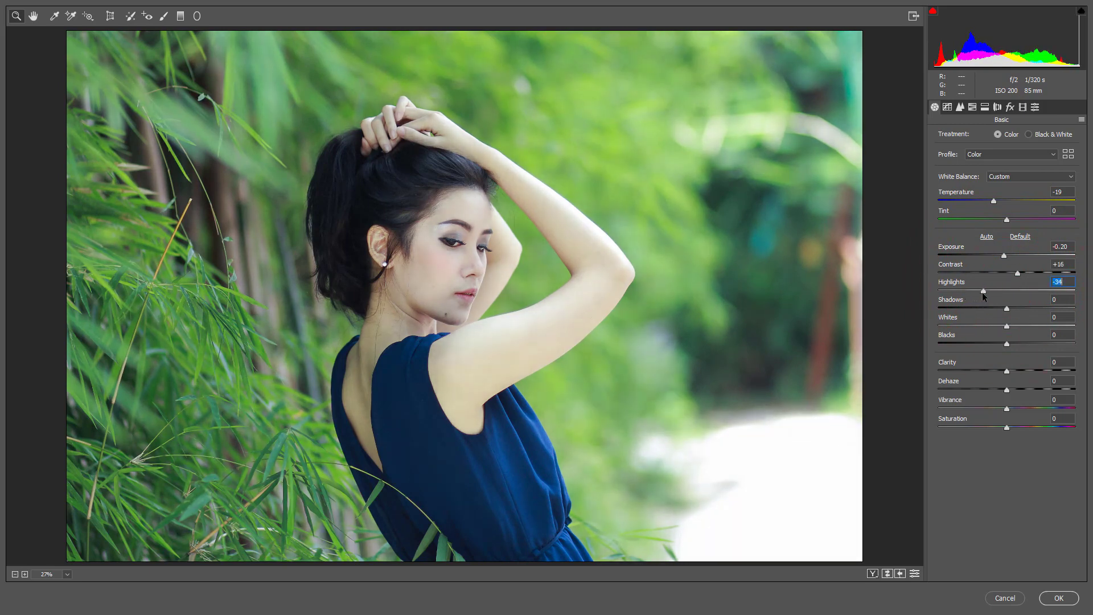
{"action": "mouse_move", "coordinate": [1007, 308]}
{"action": "left_mouse_down"}
{"action": "mouse_move", "coordinate": [1030, 308]}
{"action": "mouse_move", "coordinate": [1020, 327]}
{"action": "mouse_move", "coordinate": [988, 326]}
{"action": "mouse_move", "coordinate": [982, 344]}
{"action": "left_mouse_up"}
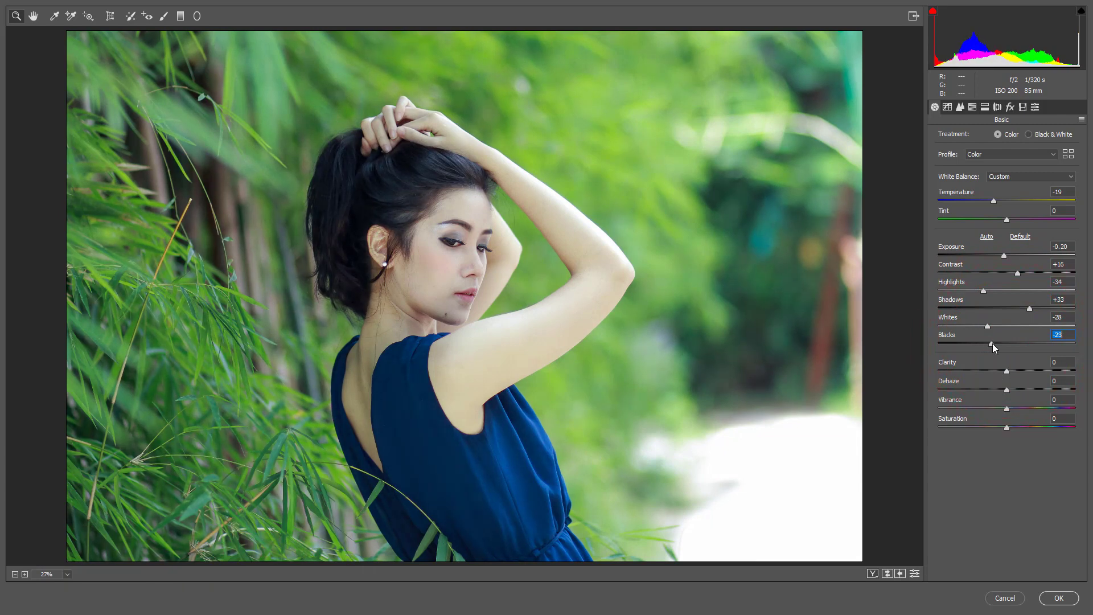
{"action": "left_click_drag", "start_coordinate": [989, 343], "coordinate": [1013, 373]}
{"action": "left_click", "coordinate": [1007, 409]}
{"action": "left_click_drag", "start_coordinate": [1007, 410], "coordinate": [1022, 411]}
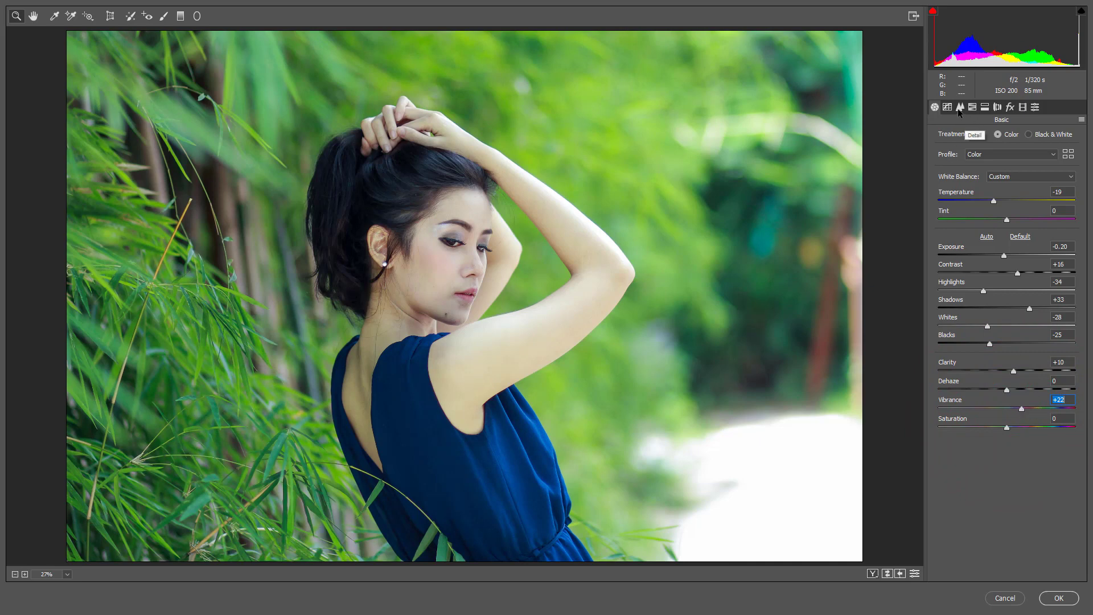
Step: Shift HSL hues: Yellows +100, Greens +83 toward teal, Blues -43
{"action": "left_click", "coordinate": [973, 107]}
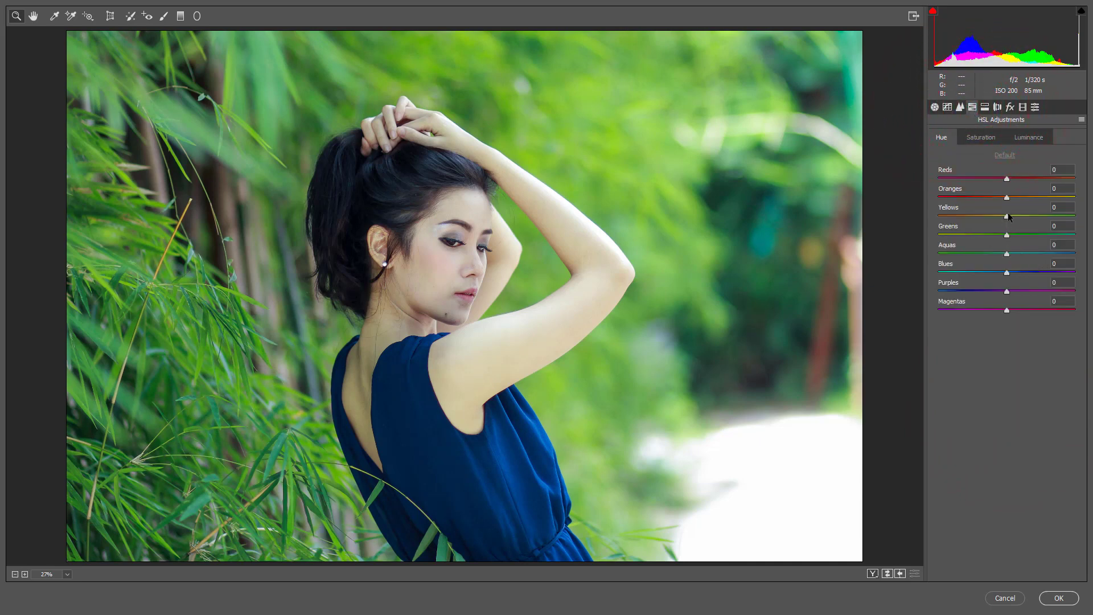
{"action": "left_click_drag", "start_coordinate": [1008, 217], "coordinate": [1072, 224]}
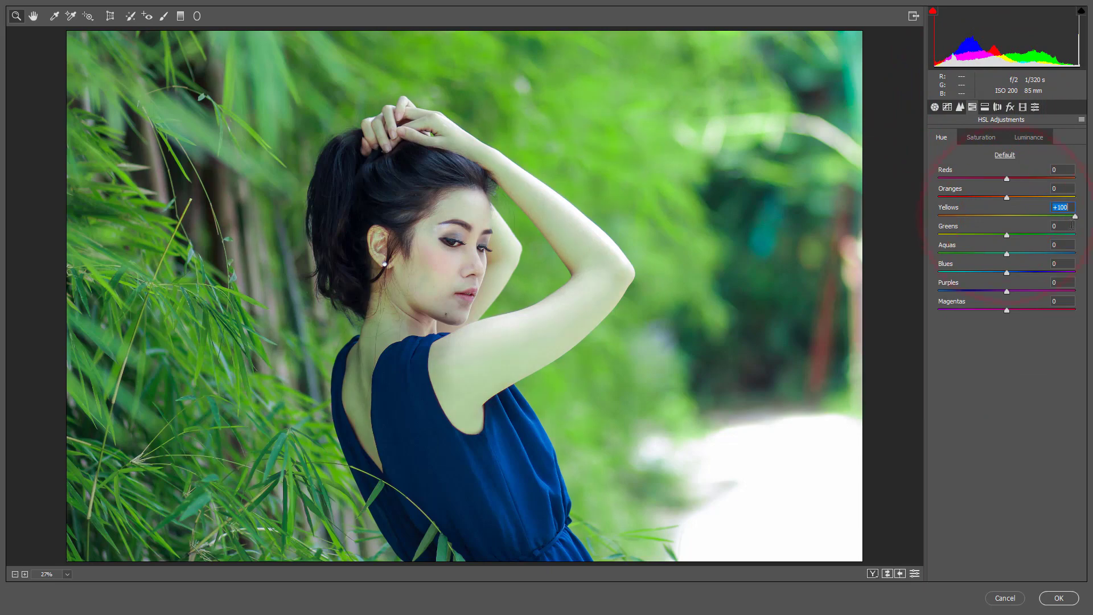
{"action": "mouse_move", "coordinate": [1008, 236]}
{"action": "left_mouse_down"}
{"action": "mouse_move", "coordinate": [973, 243]}
{"action": "mouse_move", "coordinate": [1092, 242]}
{"action": "mouse_move", "coordinate": [1053, 244]}
{"action": "mouse_move", "coordinate": [1066, 244]}
{"action": "left_mouse_up"}
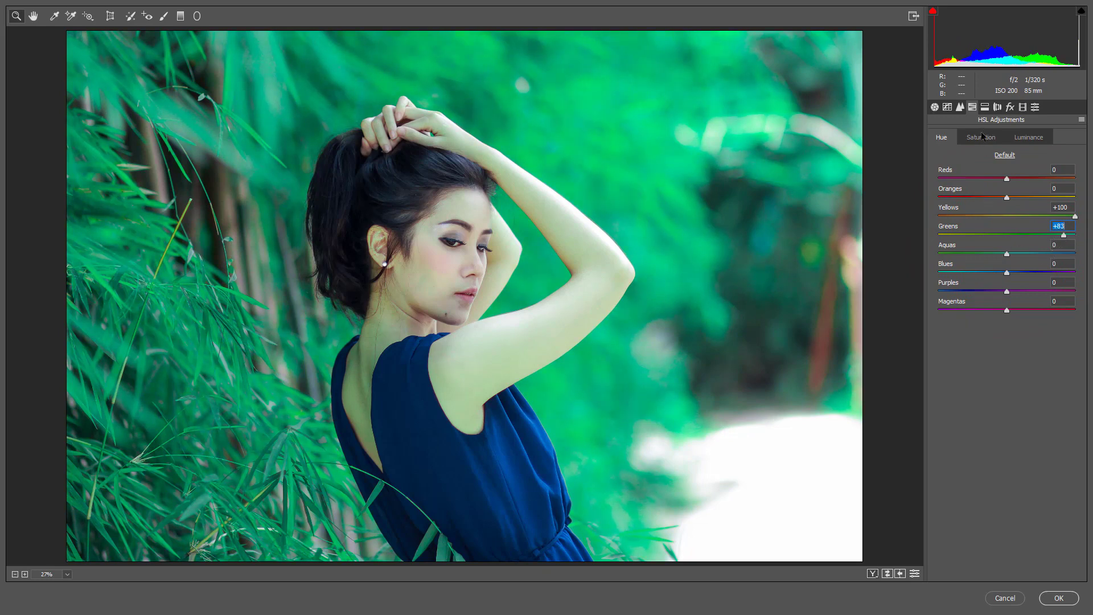
{"action": "mouse_move", "coordinate": [1007, 274]}
{"action": "left_mouse_down"}
{"action": "mouse_move", "coordinate": [964, 274]}
{"action": "mouse_move", "coordinate": [977, 279]}
{"action": "left_mouse_up"}
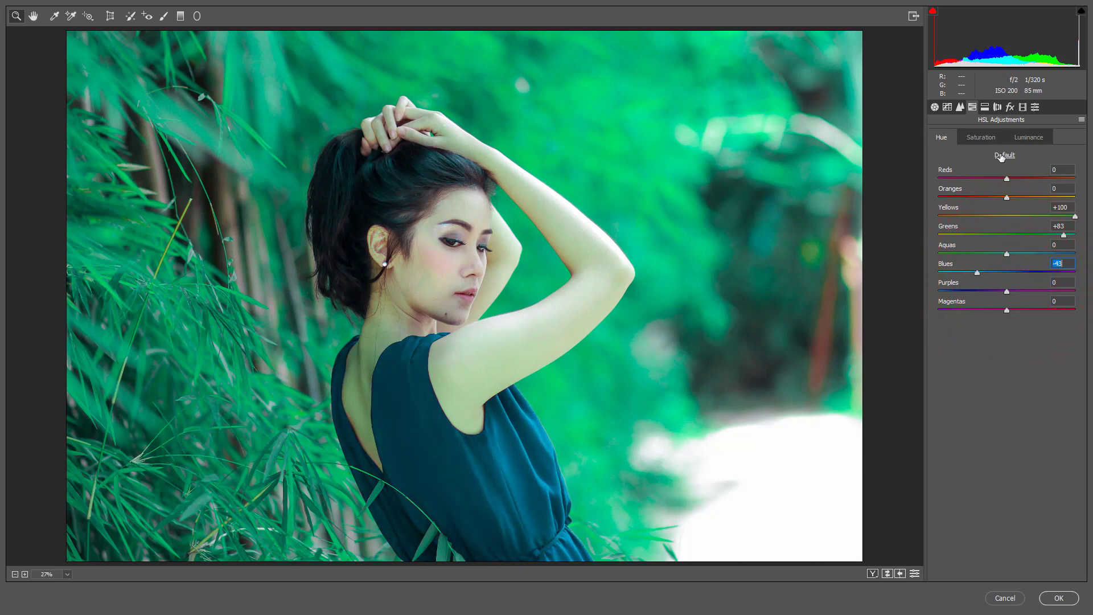
Step: Boost Greens saturation to +69 and brighten luminance Oranges +25, Reds +33
{"action": "left_click", "coordinate": [981, 137]}
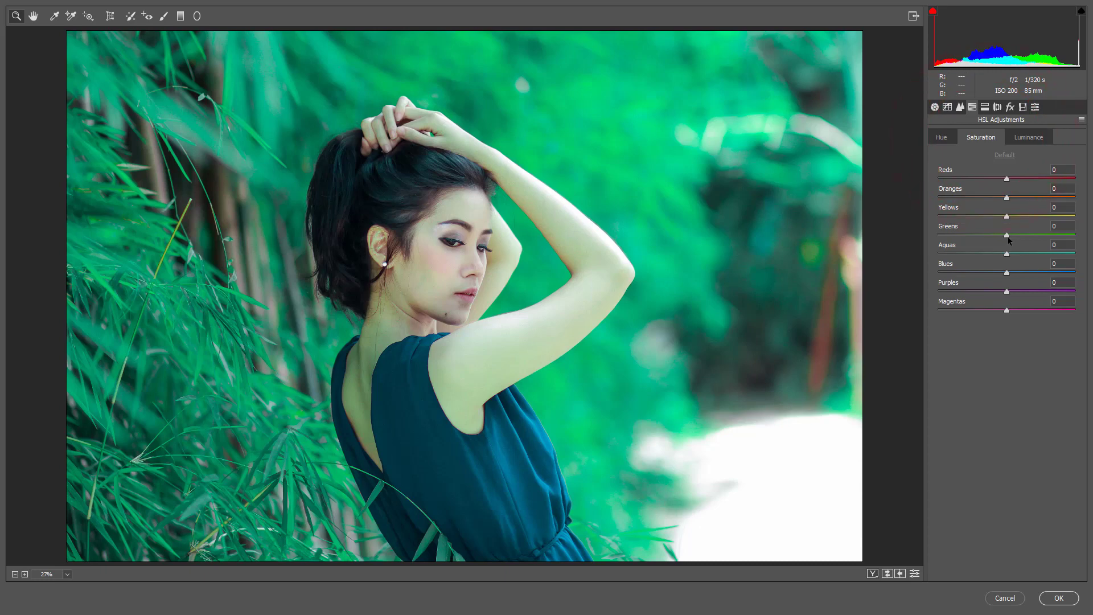
{"action": "left_click_drag", "start_coordinate": [1007, 235], "coordinate": [1053, 235]}
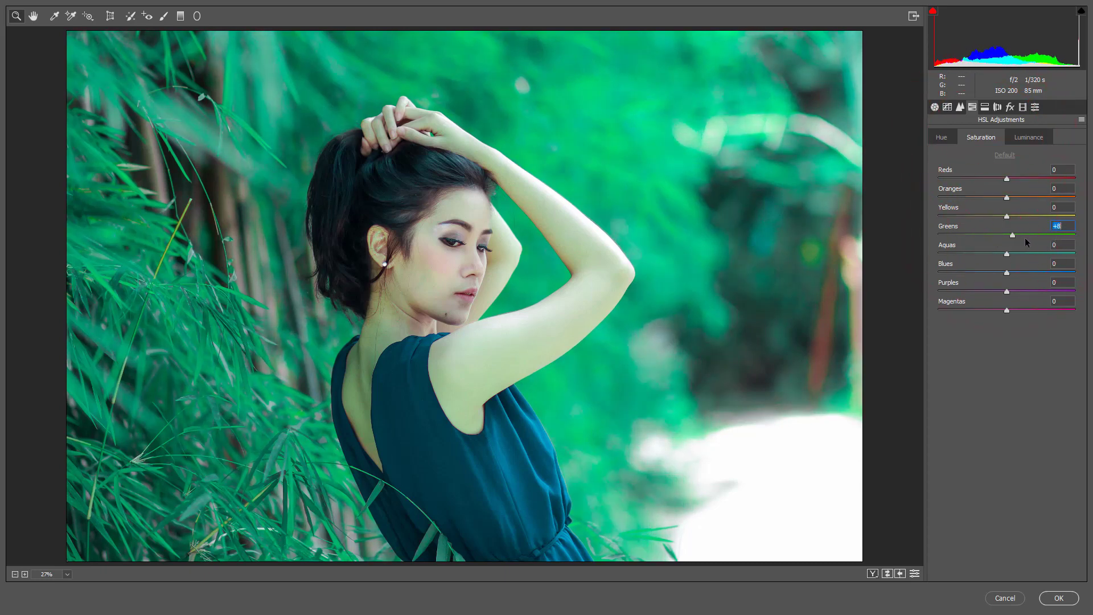
{"action": "left_click", "coordinate": [1028, 137]}
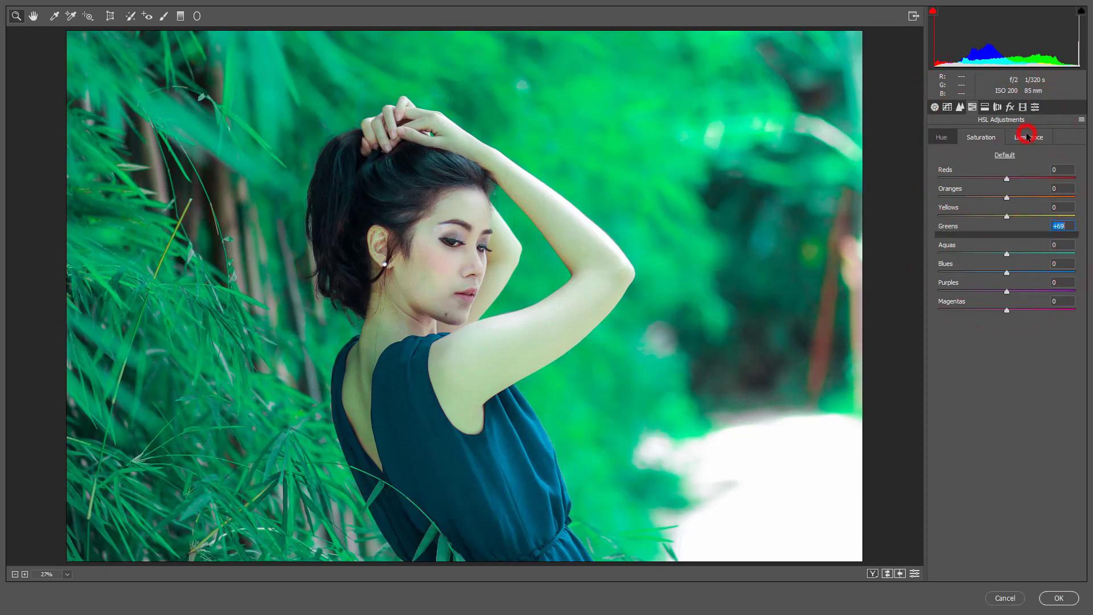
{"action": "left_click", "coordinate": [1007, 198]}
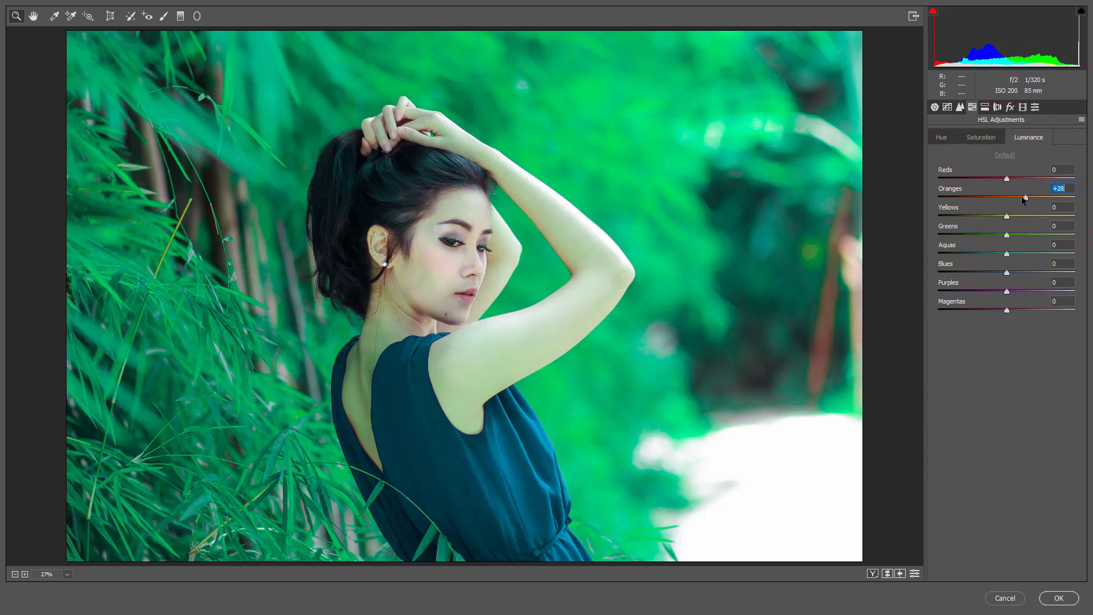
{"action": "mouse_move", "coordinate": [1007, 178]}
{"action": "left_mouse_down"}
{"action": "mouse_move", "coordinate": [996, 181]}
{"action": "mouse_move", "coordinate": [1035, 185]}
{"action": "left_mouse_up"}
{"action": "left_click_drag", "start_coordinate": [987, 186], "coordinate": [1031, 186]}
Step: Add a post-crop vignette of -26 and a Lens Corrections vignette of -29
{"action": "left_click", "coordinate": [1011, 107]}
{"action": "left_click_drag", "start_coordinate": [1009, 252], "coordinate": [986, 255]}
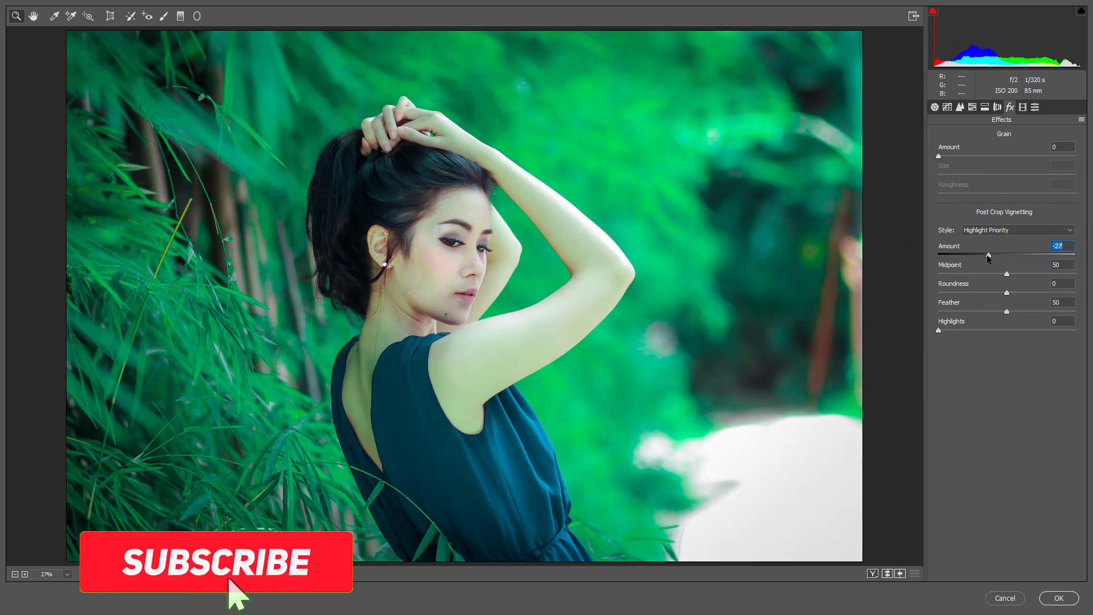
{"action": "left_click", "coordinate": [985, 107]}
{"action": "left_click", "coordinate": [997, 107]}
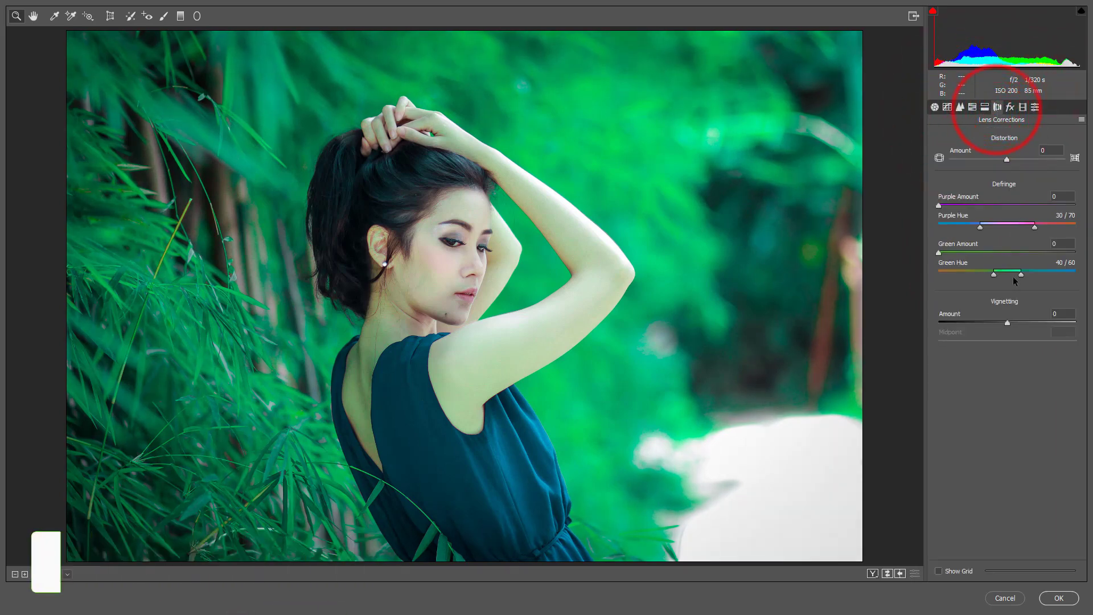
{"action": "left_click_drag", "start_coordinate": [1007, 323], "coordinate": [986, 325]}
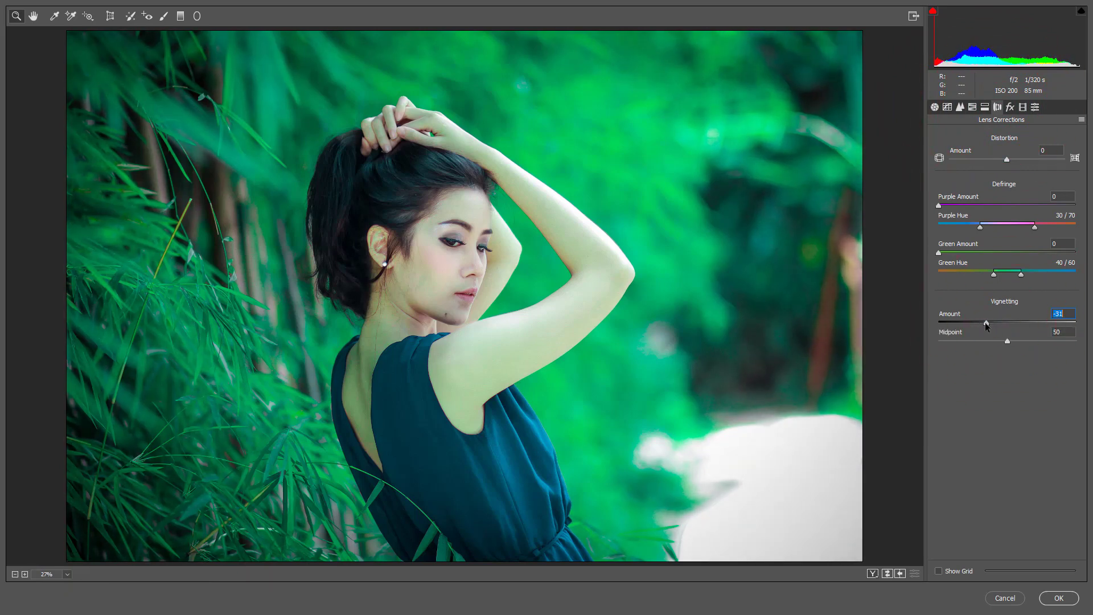
{"action": "left_click", "coordinate": [1024, 107]}
Step: Calibrate primaries: Red hue +100/sat +9, Green hue +100/sat +28, Blue hue and sat -100
{"action": "left_click_drag", "start_coordinate": [1007, 216], "coordinate": [1075, 217]}
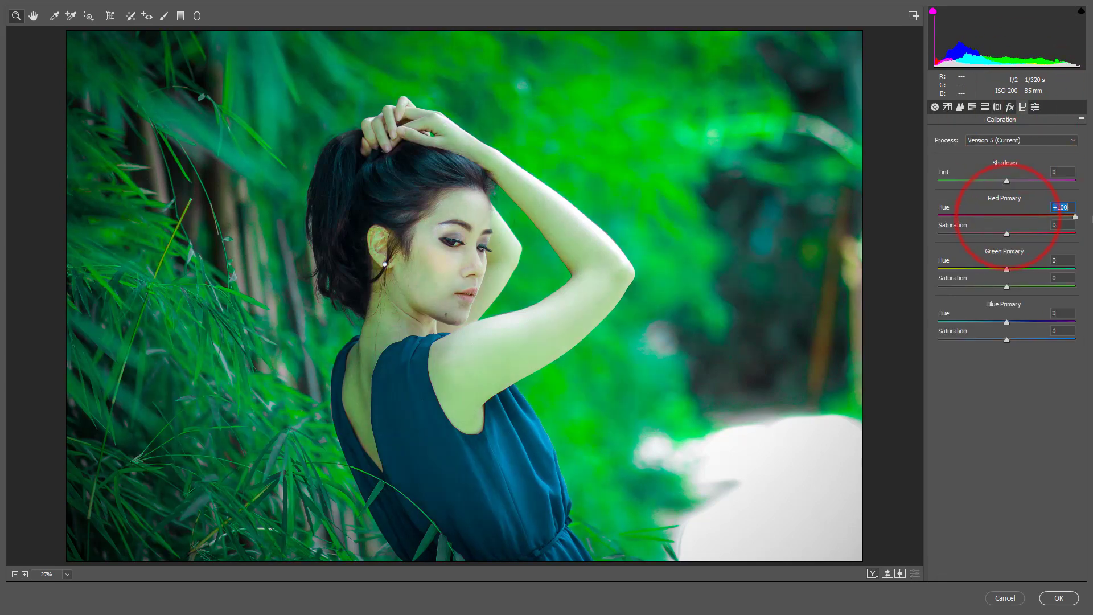
{"action": "left_click_drag", "start_coordinate": [1007, 269], "coordinate": [1091, 273]}
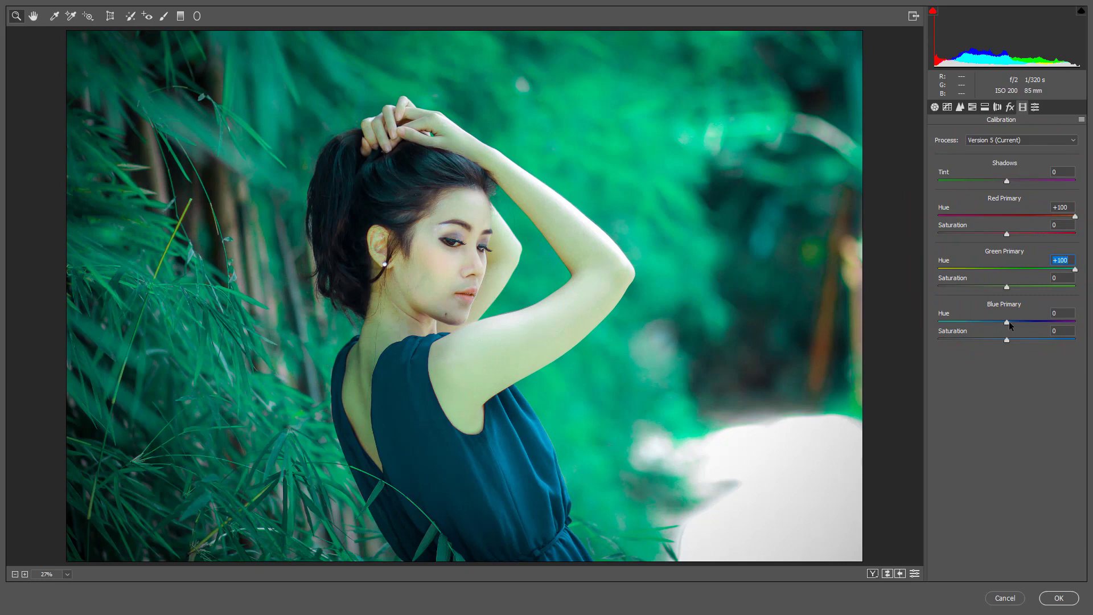
{"action": "left_click_drag", "start_coordinate": [1007, 322], "coordinate": [882, 321]}
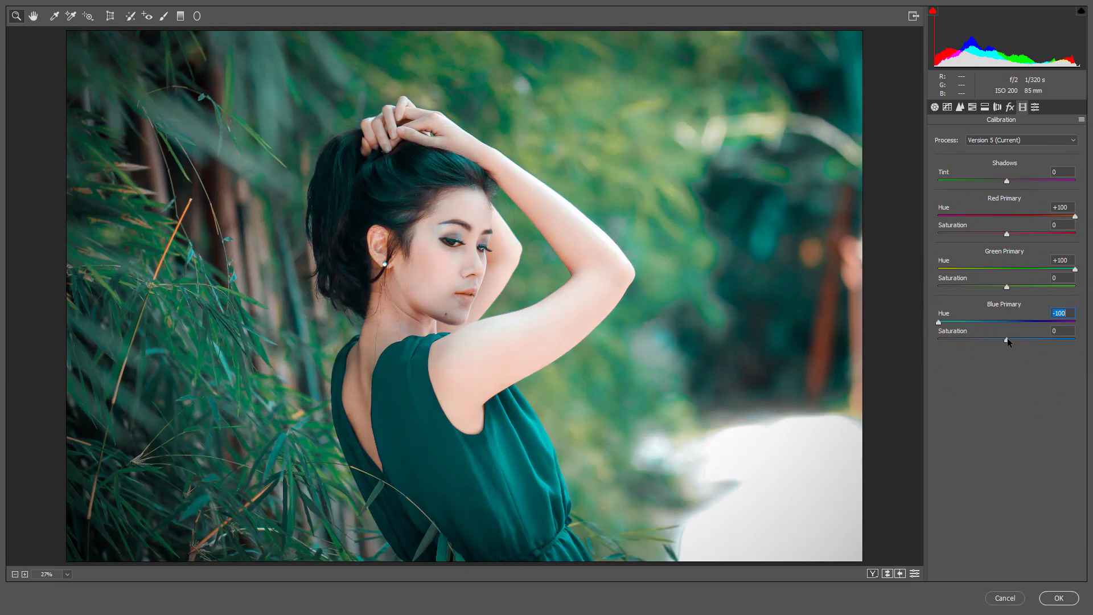
{"action": "left_click_drag", "start_coordinate": [1007, 340], "coordinate": [918, 340]}
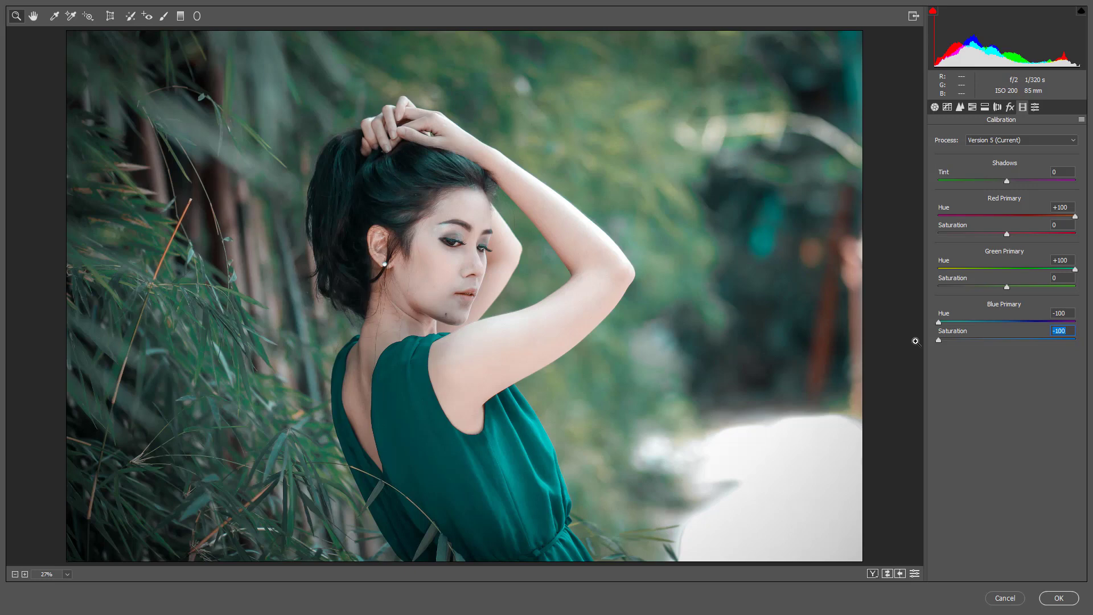
{"action": "mouse_move", "coordinate": [1007, 286]}
{"action": "left_mouse_down"}
{"action": "mouse_move", "coordinate": [1055, 286]}
{"action": "mouse_move", "coordinate": [1046, 297]}
{"action": "left_mouse_up"}
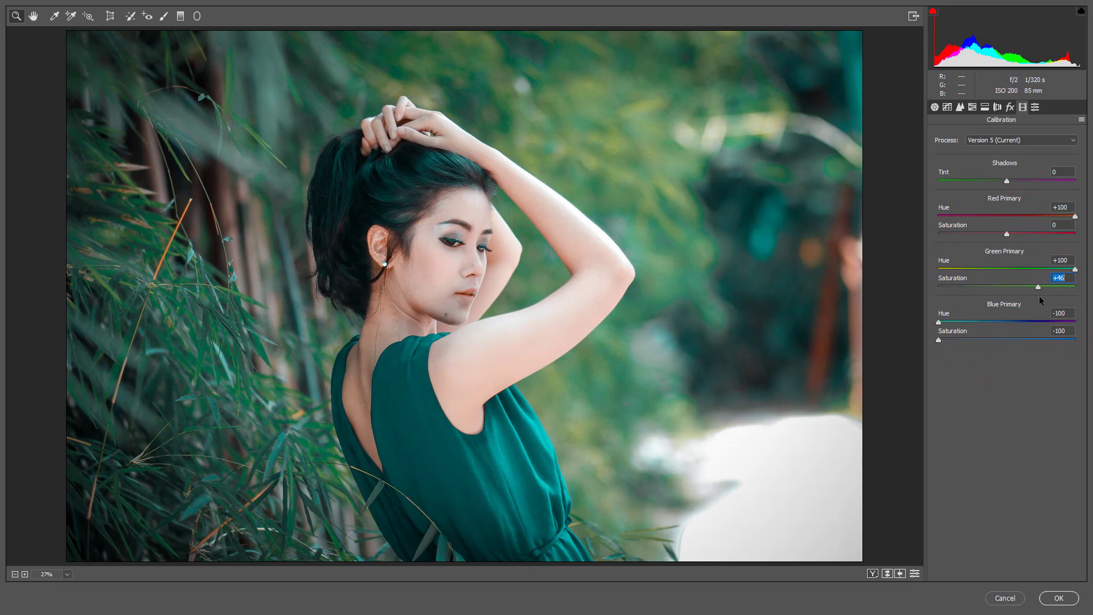
{"action": "left_click_drag", "start_coordinate": [1040, 299], "coordinate": [1028, 299]}
{"action": "mouse_move", "coordinate": [1011, 233]}
{"action": "left_mouse_down"}
{"action": "mouse_move", "coordinate": [996, 234]}
{"action": "mouse_move", "coordinate": [1033, 237]}
{"action": "left_mouse_up"}
{"action": "left_click_drag", "start_coordinate": [1018, 240], "coordinate": [1016, 240]}
Step: Build a faded RGB point curve with lifted blacks, darker mids, white point output 239
{"action": "left_click", "coordinate": [947, 107]}
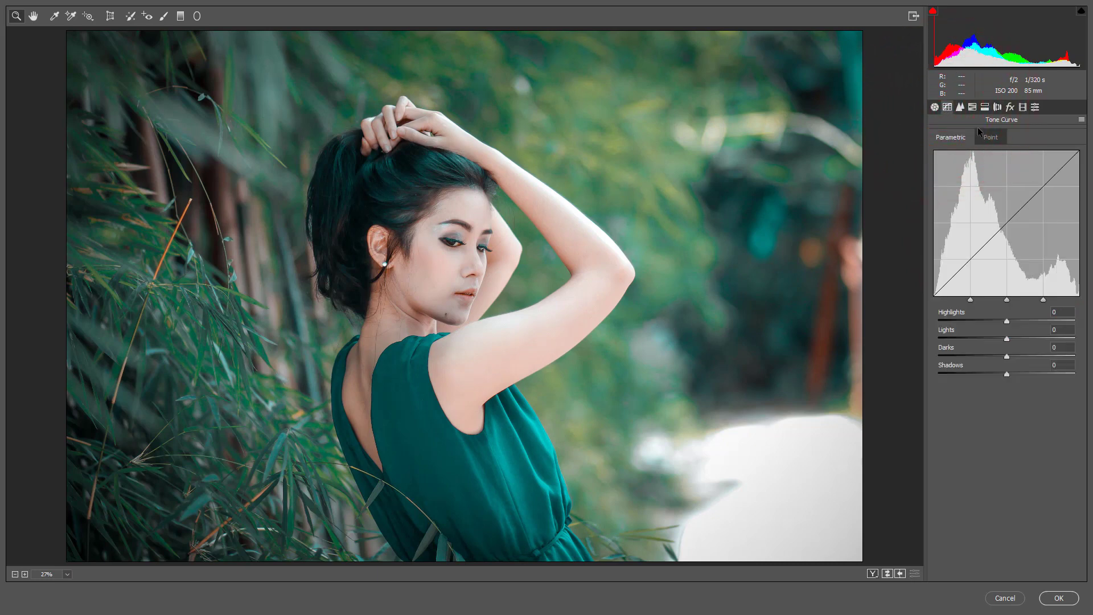
{"action": "left_click", "coordinate": [991, 139]}
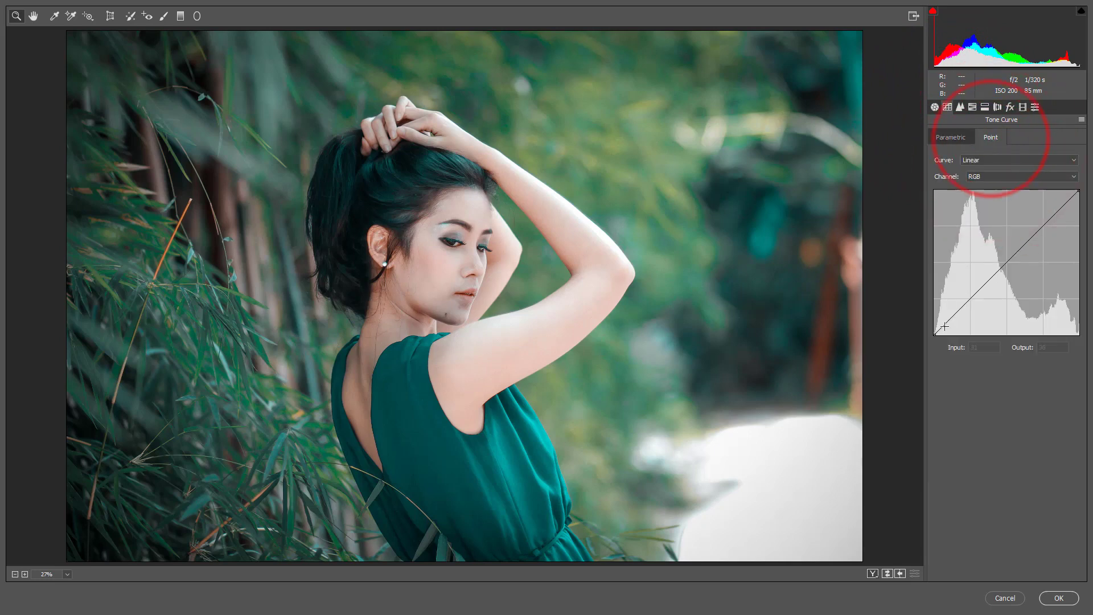
{"action": "left_click_drag", "start_coordinate": [932, 334], "coordinate": [831, 310]}
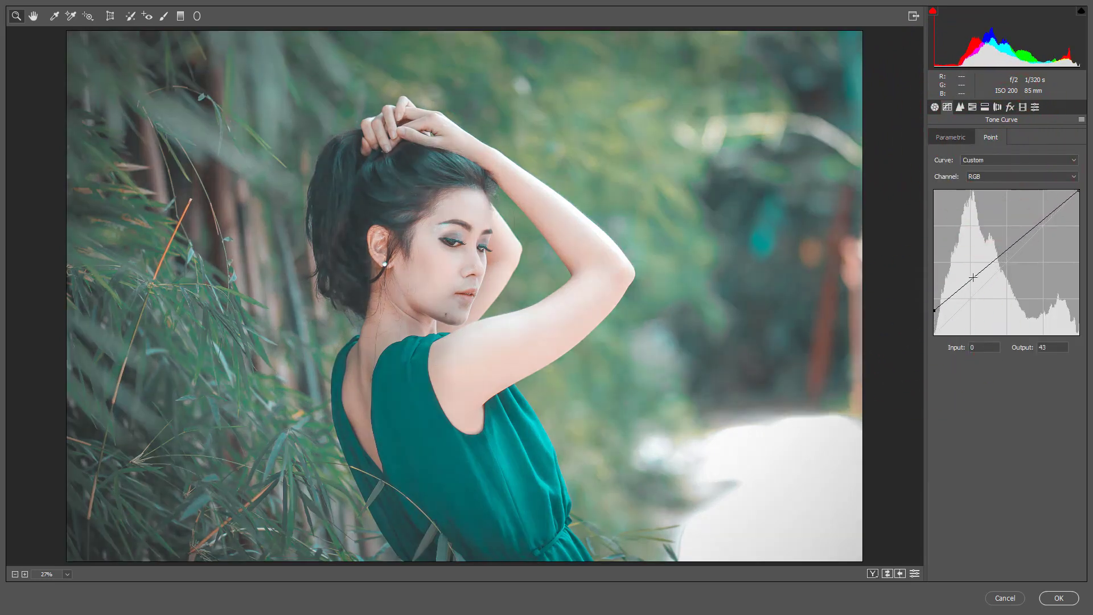
{"action": "left_click_drag", "start_coordinate": [969, 282], "coordinate": [969, 297]}
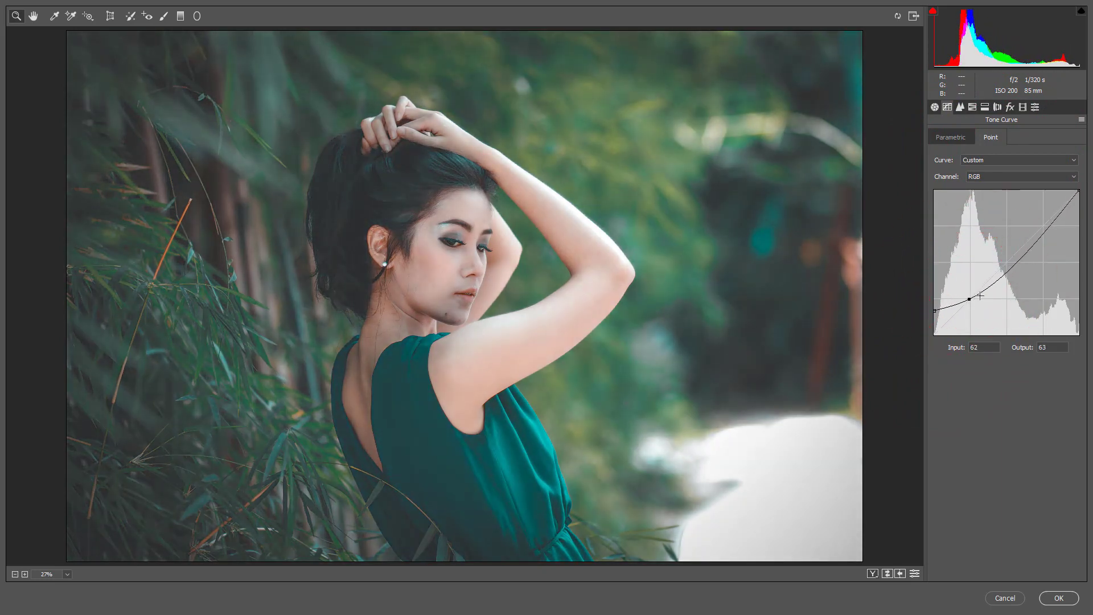
{"action": "left_click_drag", "start_coordinate": [1009, 256], "coordinate": [1006, 263]}
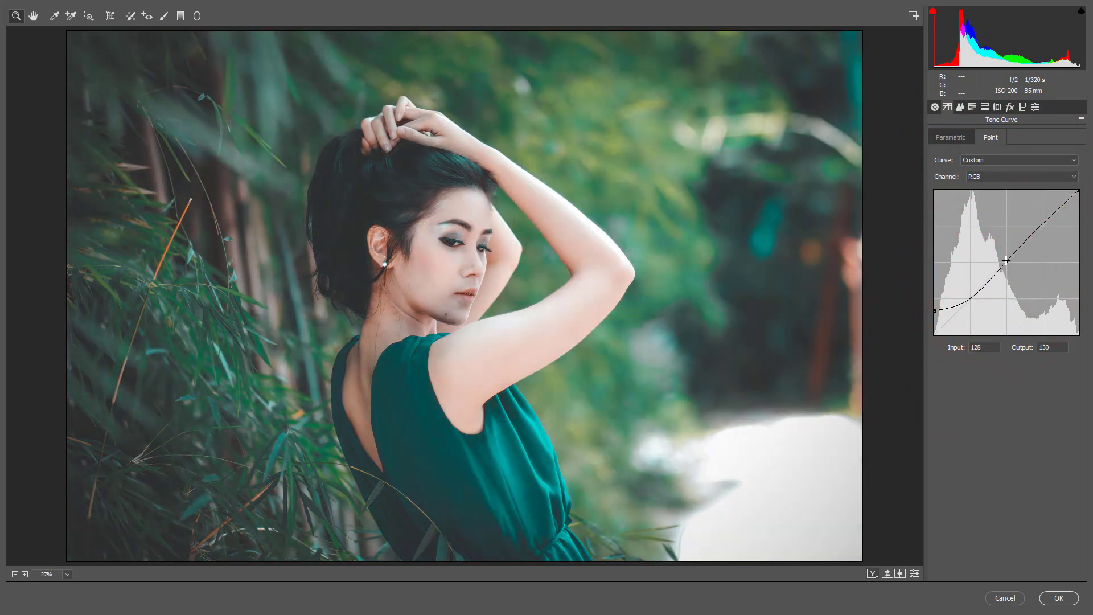
{"action": "left_click", "coordinate": [1043, 226]}
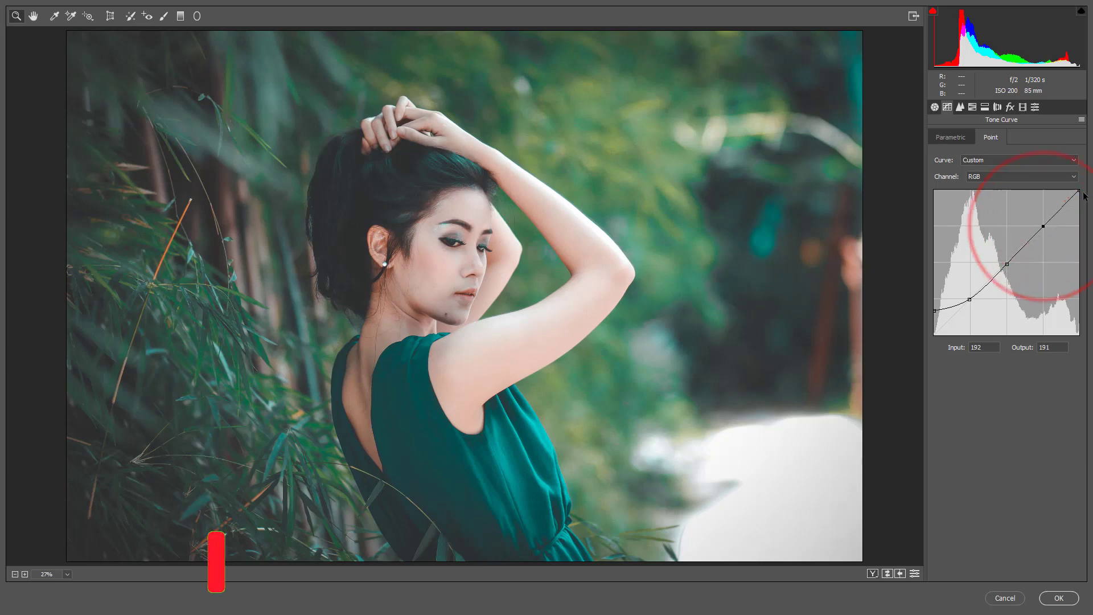
{"action": "left_click_drag", "start_coordinate": [1090, 194], "coordinate": [1090, 189]}
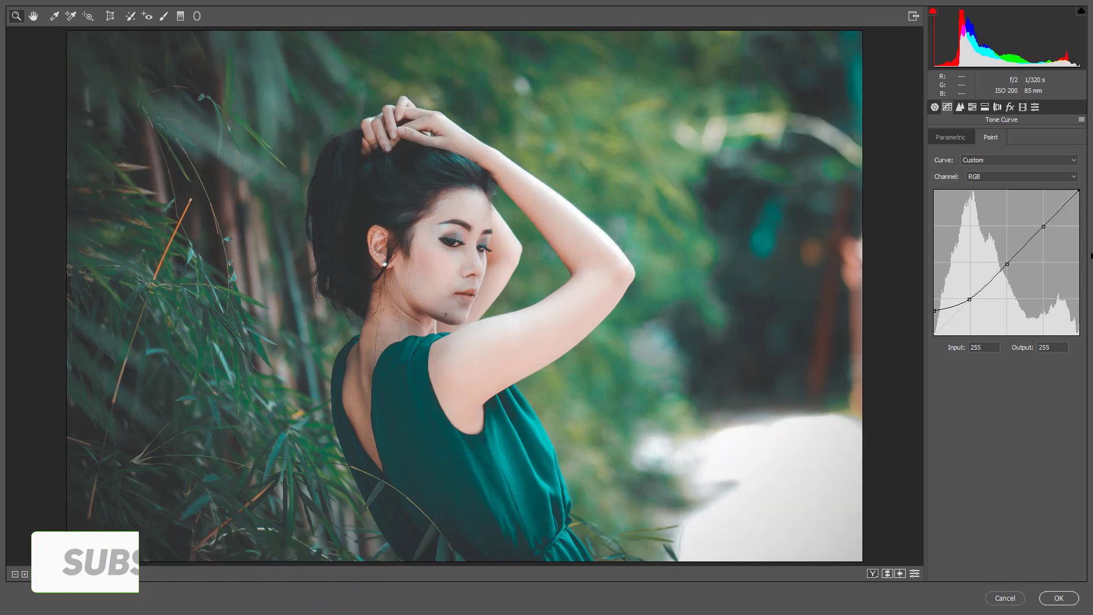
{"action": "left_click_drag", "start_coordinate": [1079, 190], "coordinate": [1079, 199]}
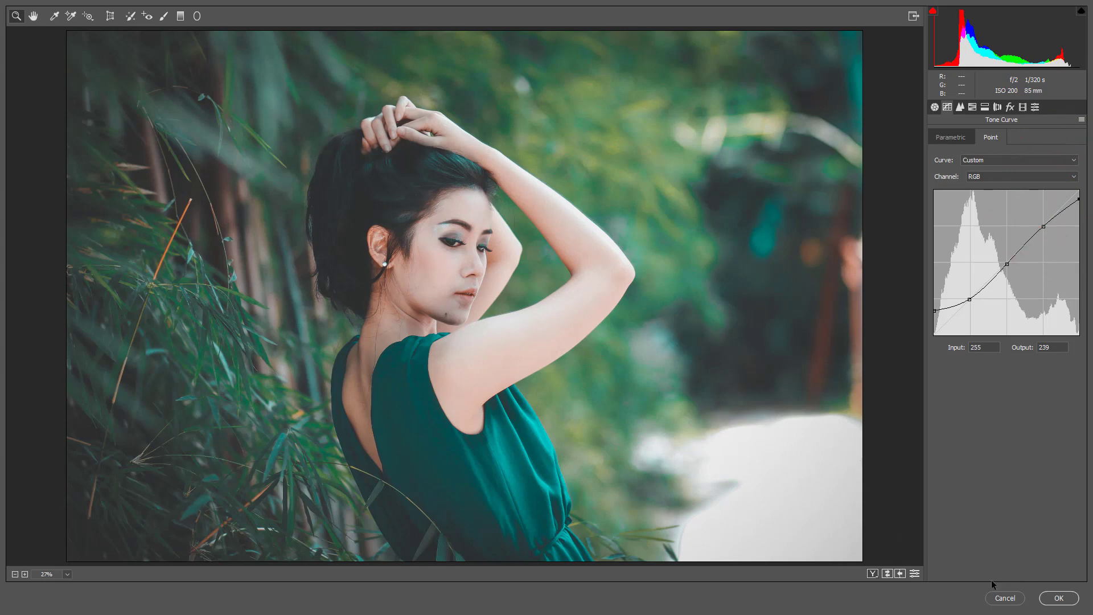
Step: Compare Before/After, then commit the Camera Raw grade to the Background copy layer
{"action": "left_click", "coordinate": [872, 574]}
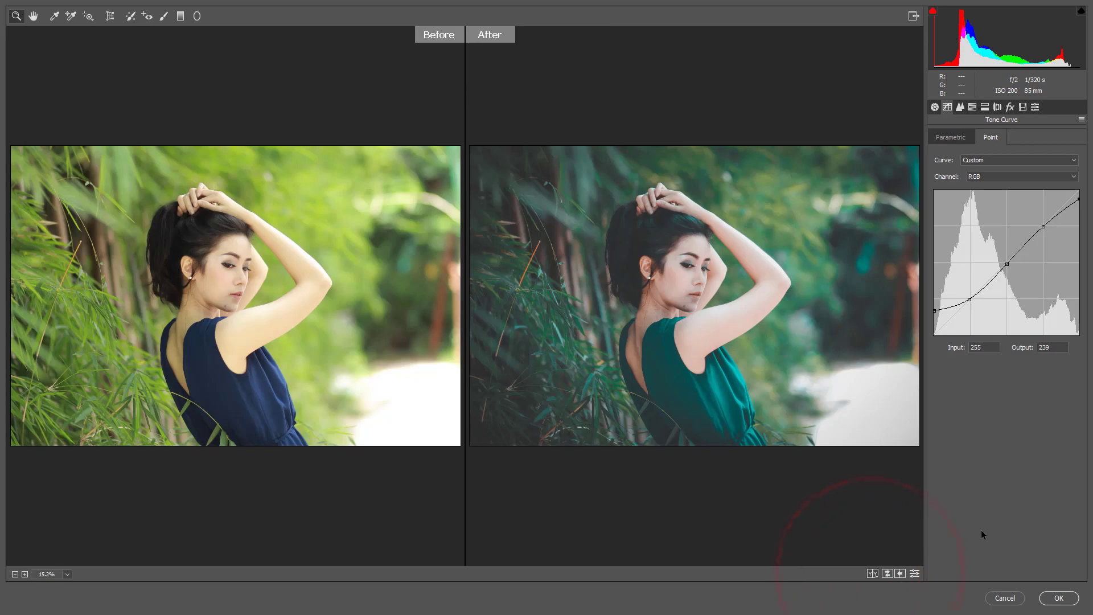
{"action": "left_click", "coordinate": [1058, 598]}
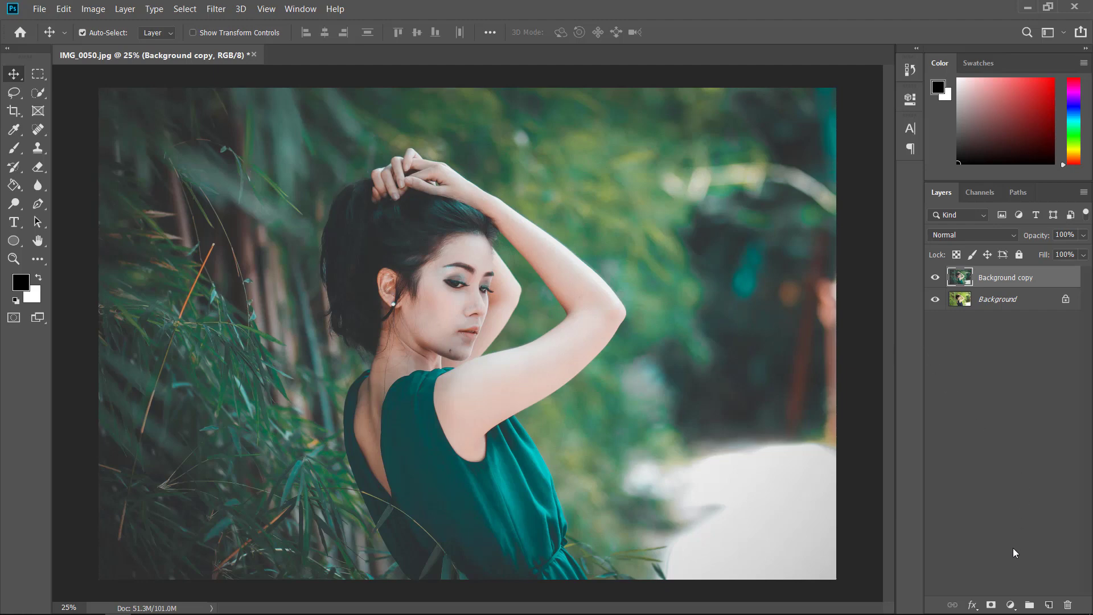
Step: Add a Selective Color layer with Greens at Cyan +100, Magenta +75, Yellow +49, Black +100
{"action": "left_click", "coordinate": [1011, 605]}
{"action": "left_click", "coordinate": [1005, 598]}
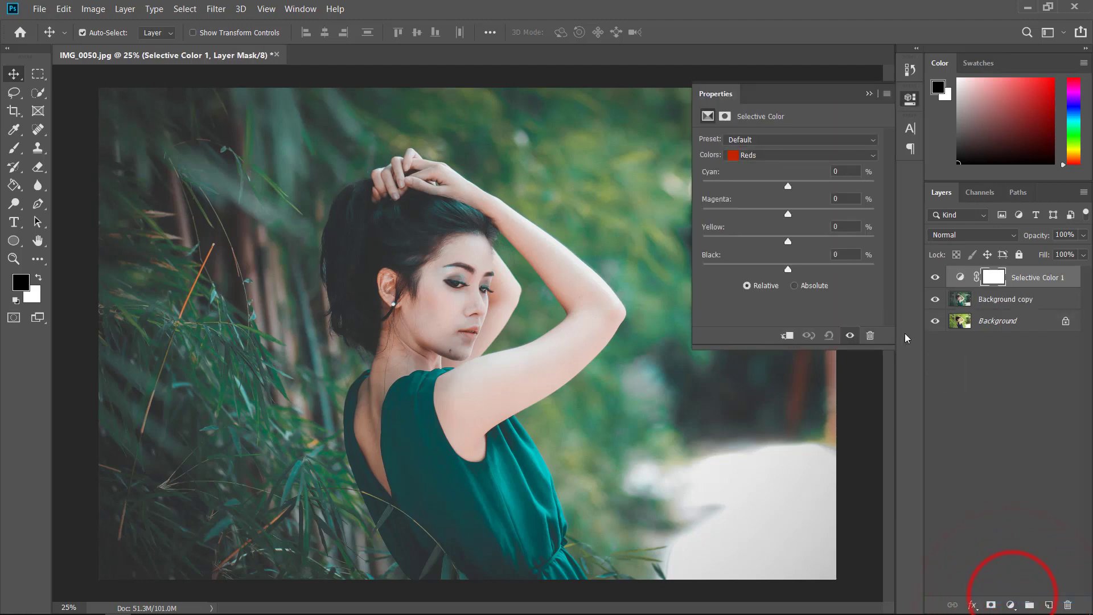
{"action": "left_click", "coordinate": [787, 157]}
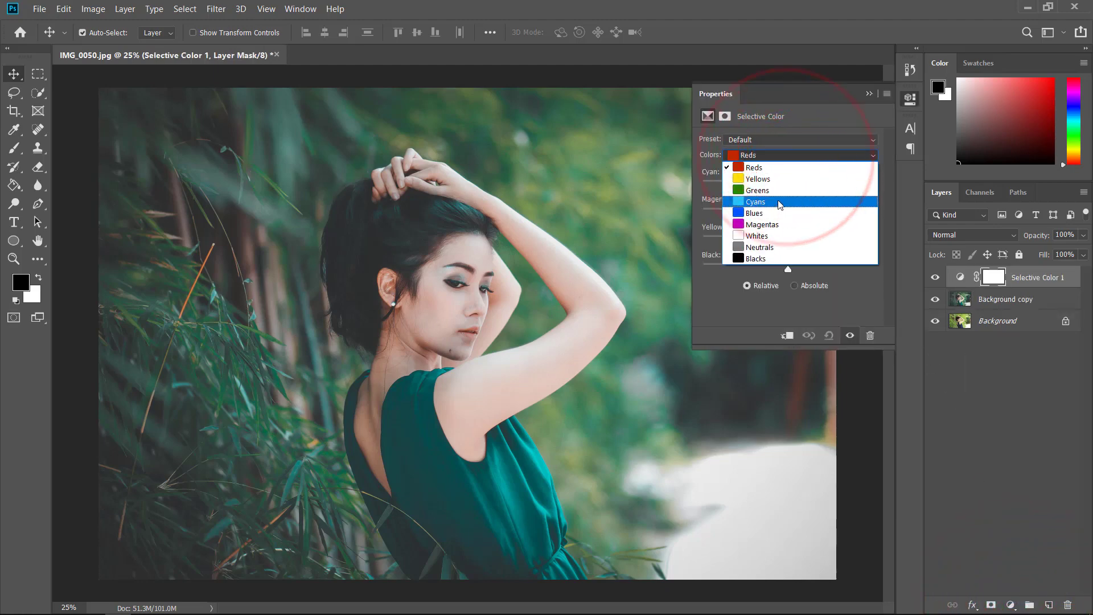
{"action": "left_click", "coordinate": [778, 189]}
{"action": "left_click_drag", "start_coordinate": [788, 186], "coordinate": [873, 186]}
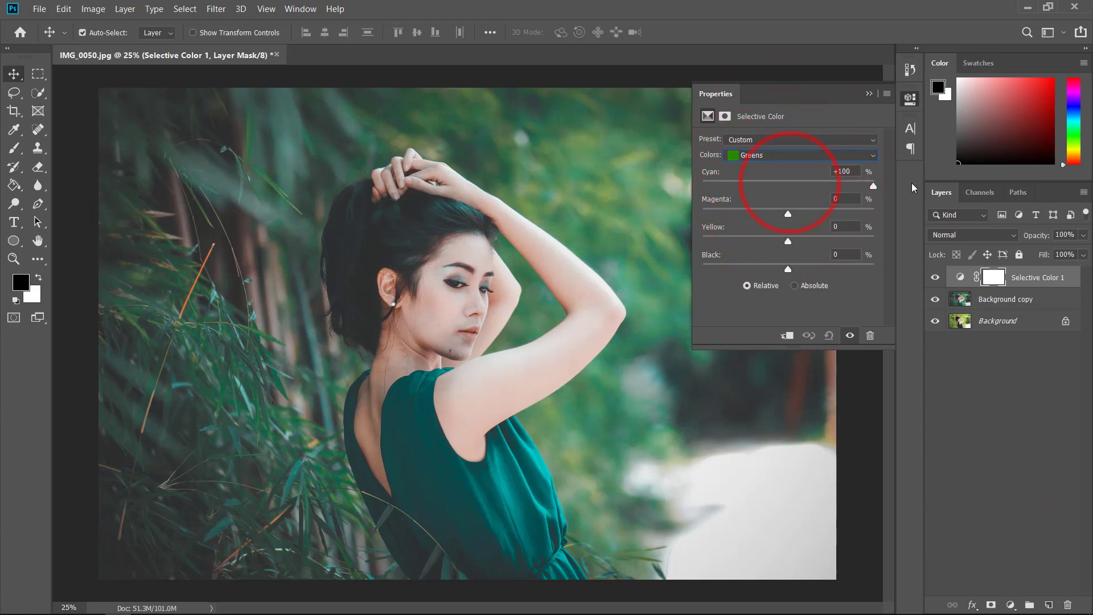
{"action": "mouse_move", "coordinate": [789, 214]}
{"action": "left_mouse_down"}
{"action": "mouse_move", "coordinate": [899, 219]}
{"action": "mouse_move", "coordinate": [853, 220]}
{"action": "left_mouse_up"}
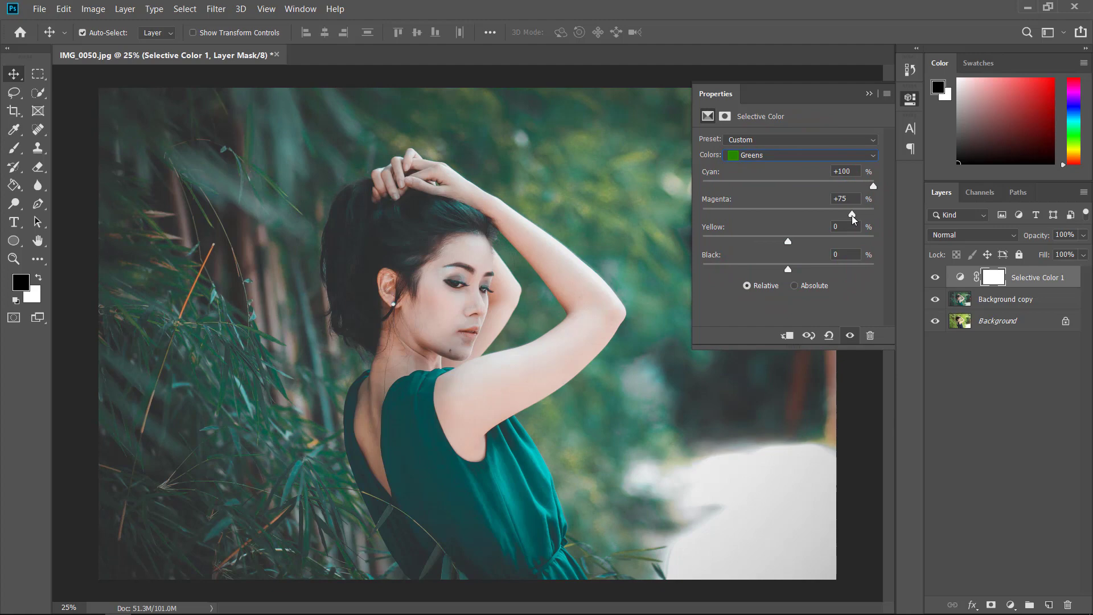
{"action": "mouse_move", "coordinate": [788, 241]}
{"action": "left_mouse_down"}
{"action": "mouse_move", "coordinate": [653, 245]}
{"action": "mouse_move", "coordinate": [806, 243]}
{"action": "mouse_move", "coordinate": [722, 269]}
{"action": "mouse_move", "coordinate": [874, 268]}
{"action": "left_mouse_up"}
{"action": "mouse_move", "coordinate": [805, 241]}
{"action": "left_mouse_down"}
{"action": "mouse_move", "coordinate": [719, 242]}
{"action": "mouse_move", "coordinate": [830, 241]}
{"action": "left_mouse_up"}
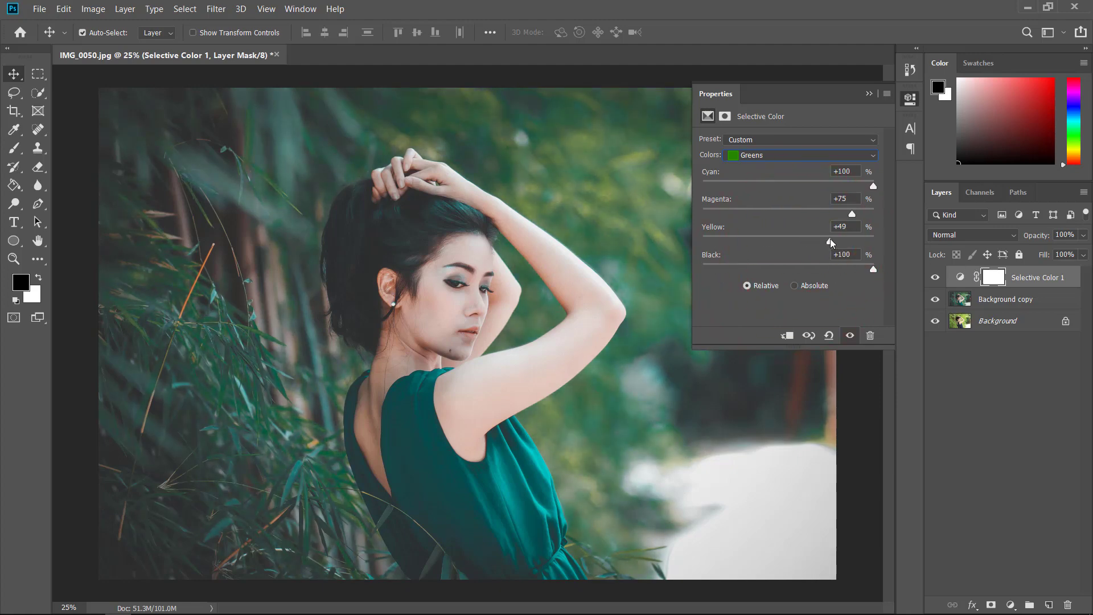
{"action": "left_click", "coordinate": [870, 93]}
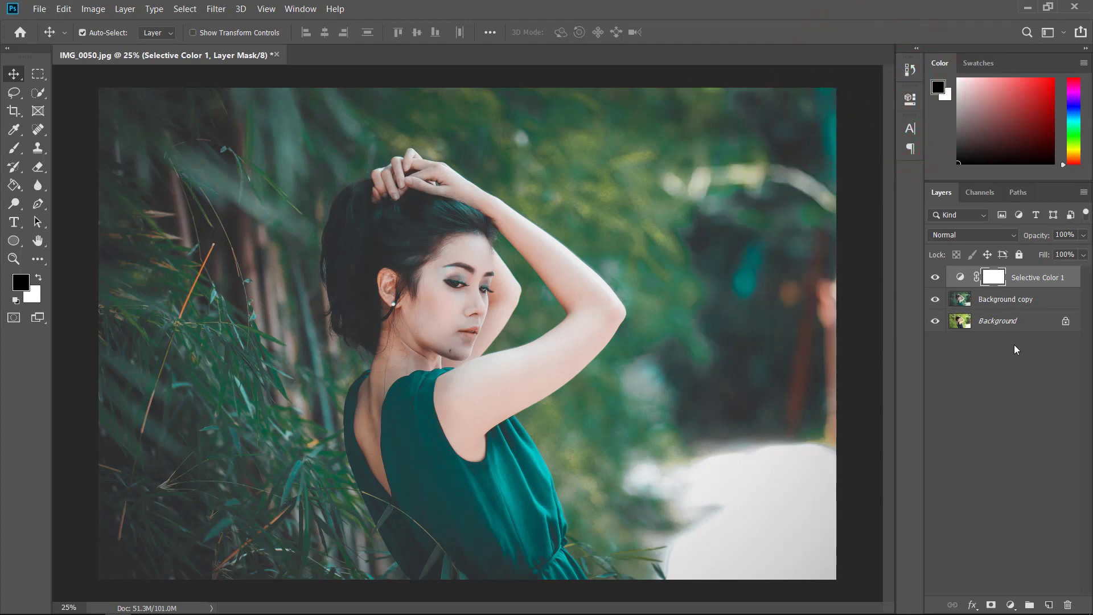
Step: Add a second Selective Color layer with Black +5 in the Blacks range
{"action": "left_click", "coordinate": [1011, 605]}
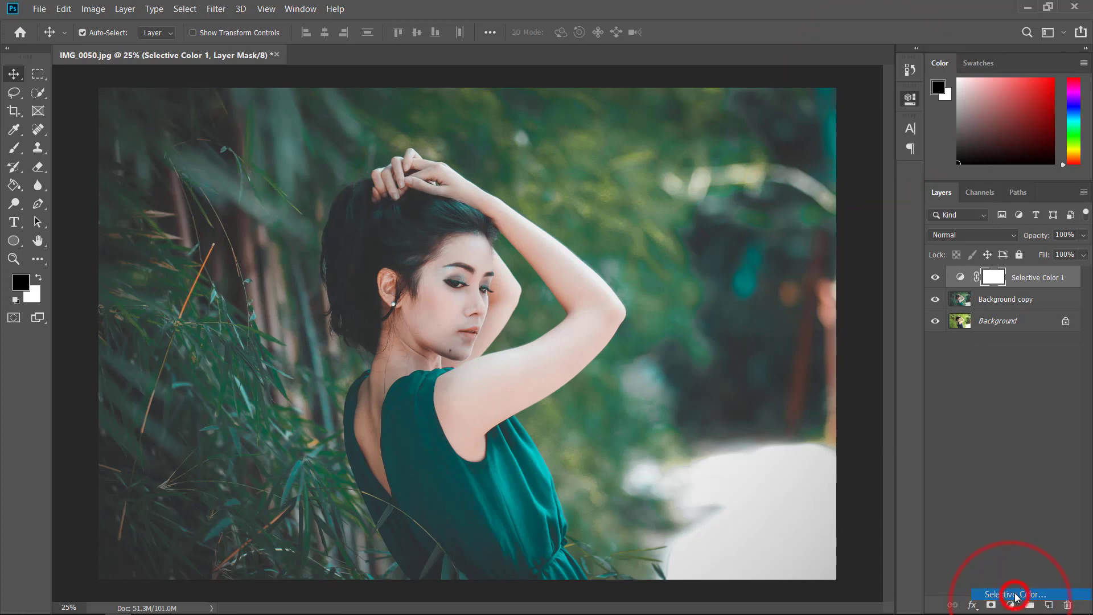
{"action": "left_click", "coordinate": [778, 156]}
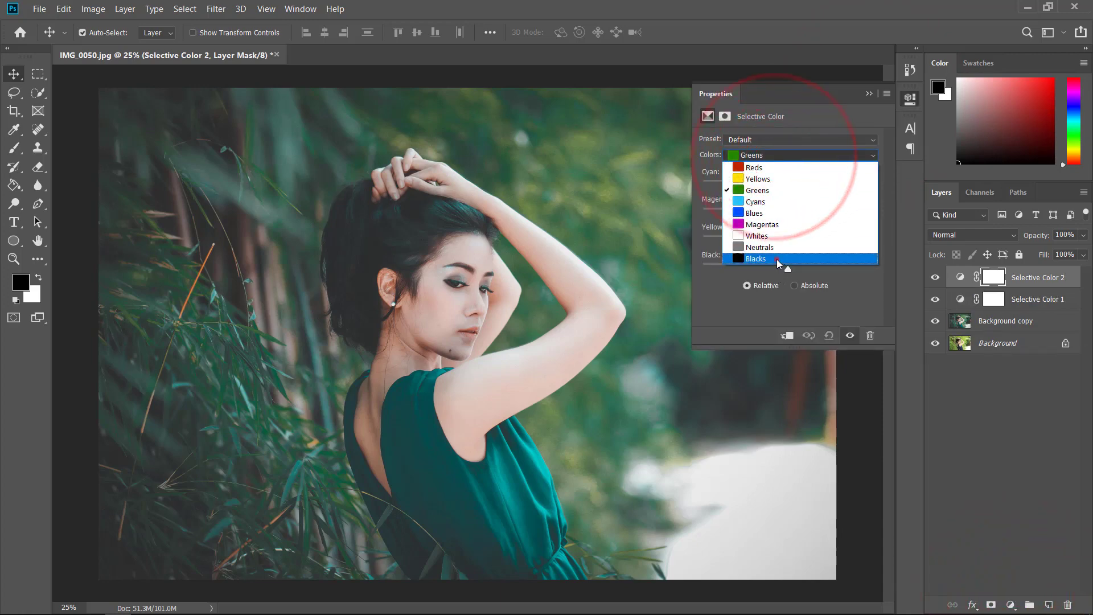
{"action": "left_click", "coordinate": [778, 260]}
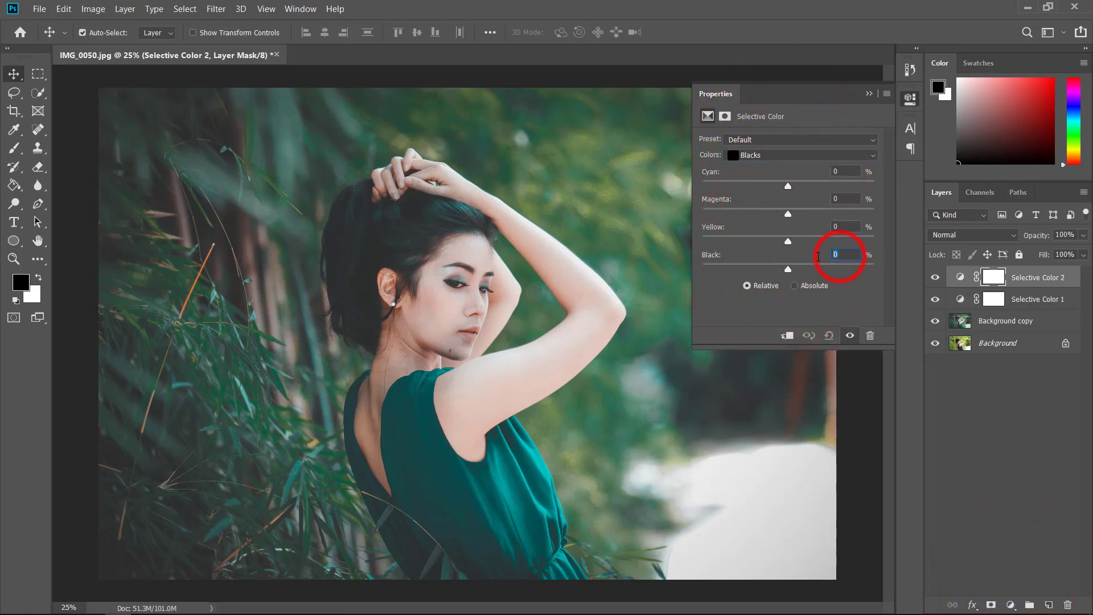
{"action": "type", "text": "5"}
{"action": "left_click", "coordinate": [869, 93]}
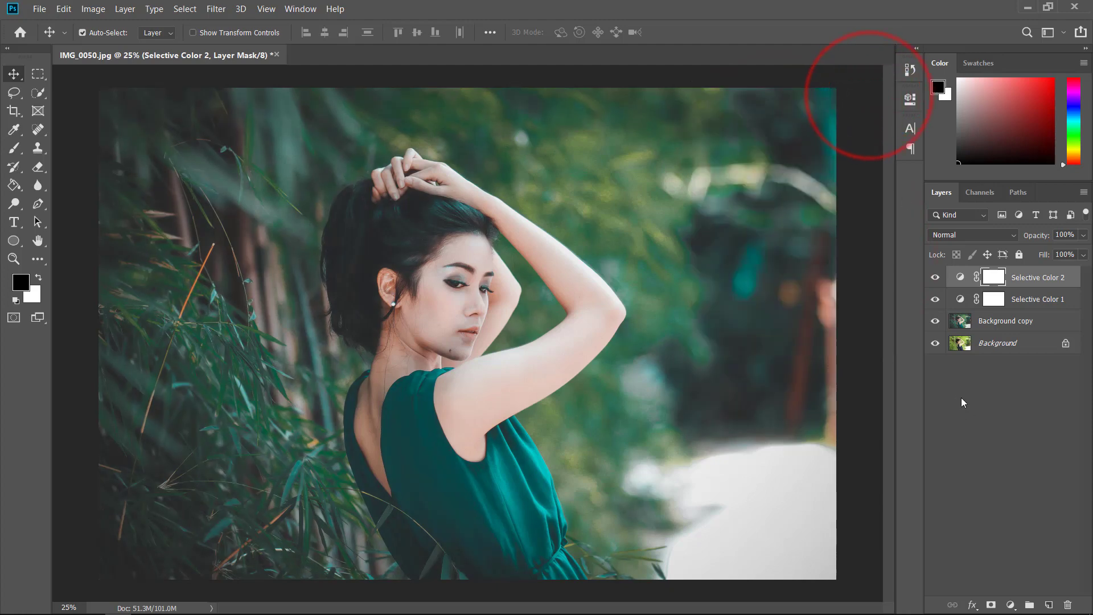
Step: Add a Brightness/Contrast adjustment layer with Brightness -11 and Contrast +5
{"action": "left_click", "coordinate": [1011, 605]}
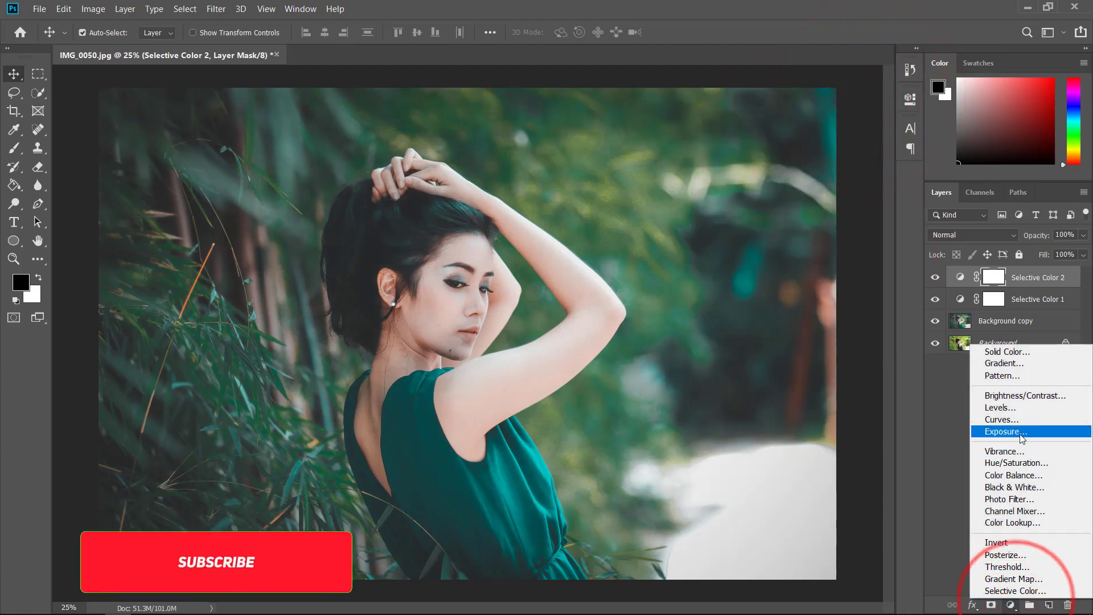
{"action": "left_click", "coordinate": [1013, 396]}
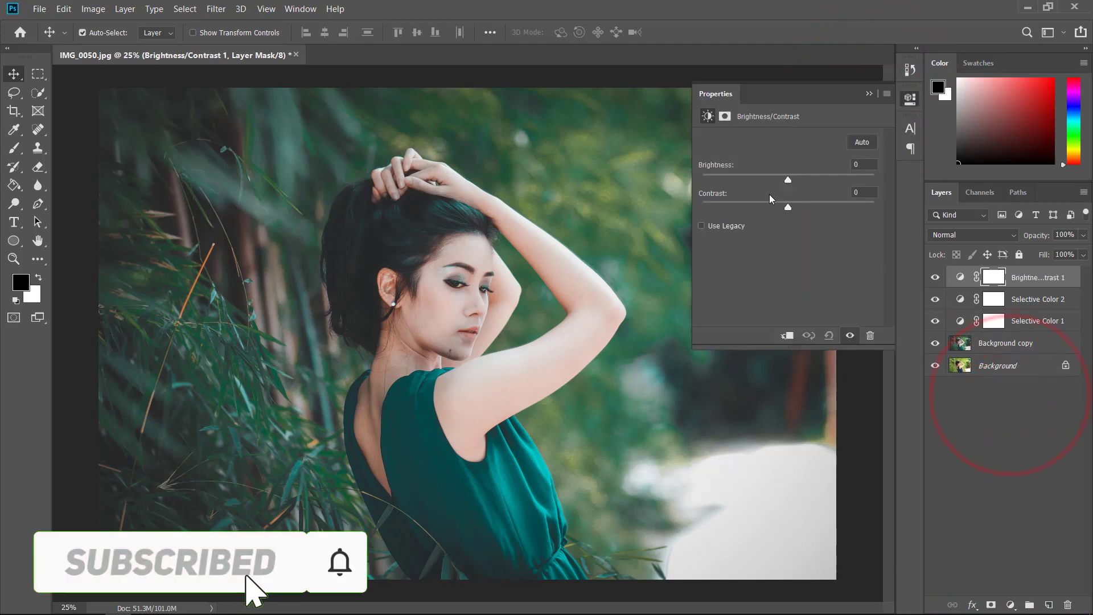
{"action": "mouse_move", "coordinate": [788, 182]}
{"action": "left_mouse_down"}
{"action": "mouse_move", "coordinate": [779, 181]}
{"action": "mouse_move", "coordinate": [794, 210]}
{"action": "left_mouse_up"}
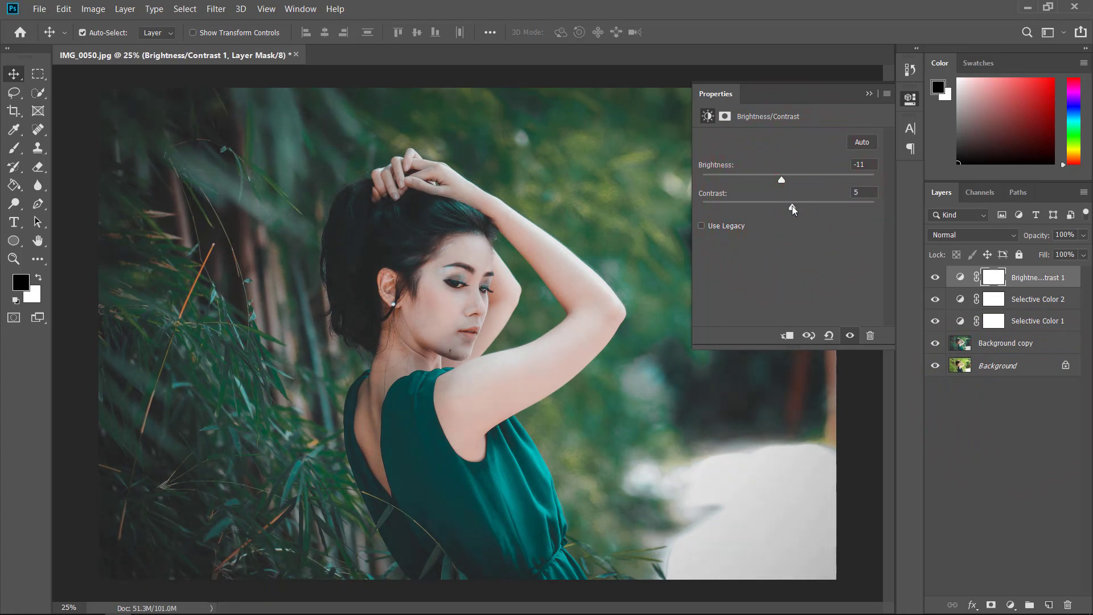
{"action": "left_click", "coordinate": [868, 94]}
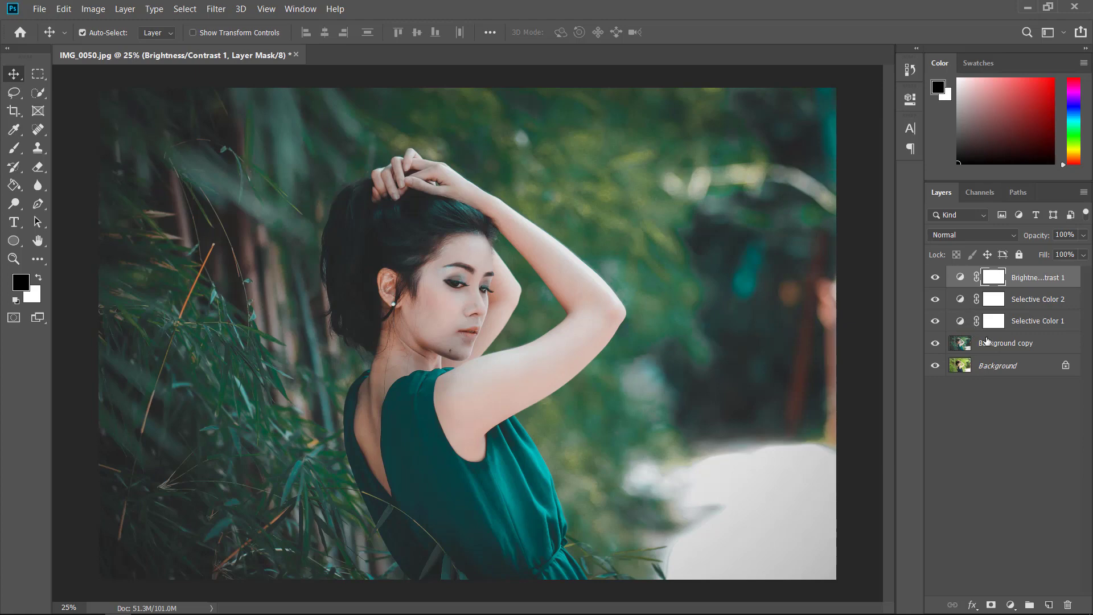
Step: Group the four upper layers into Group 1, stamp a merged Layer 1, hide the group
{"action": "left_click", "coordinate": [991, 342], "text": "shift"}
{"action": "key", "text": "ctrl+g"}
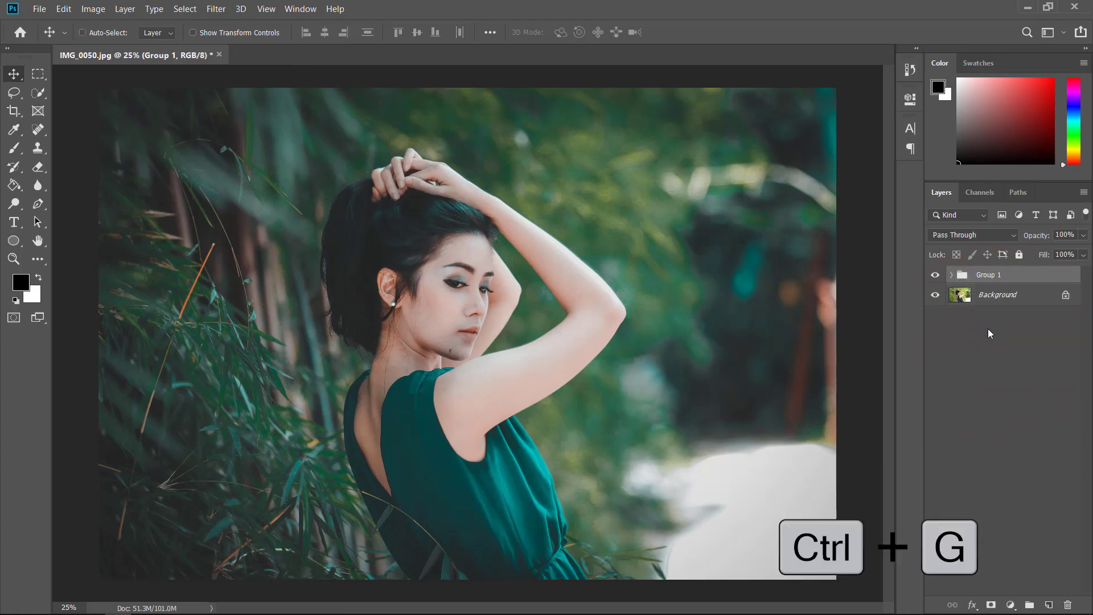
{"action": "key", "text": "ctrl+shift+alt+e"}
{"action": "left_click", "coordinate": [936, 296]}
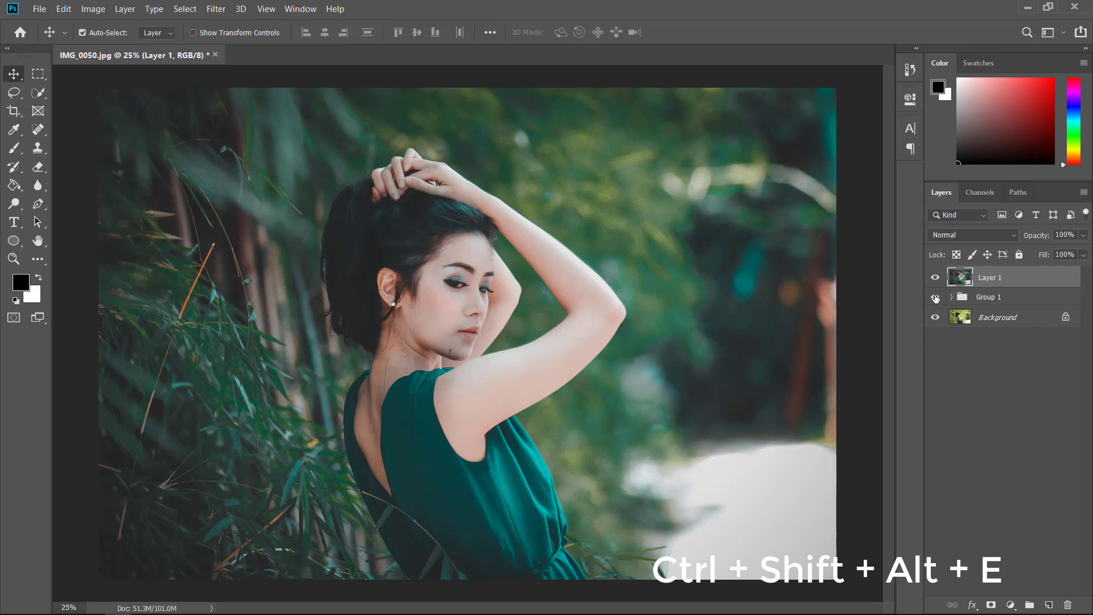
{"action": "left_click", "coordinate": [936, 278]}
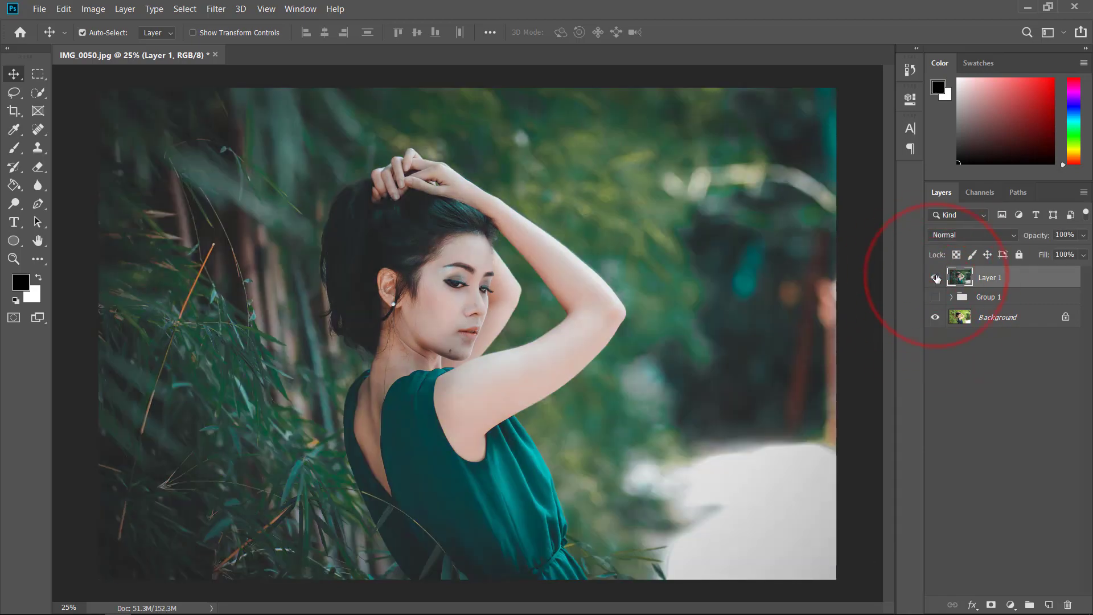
{"action": "left_click", "coordinate": [936, 278]}
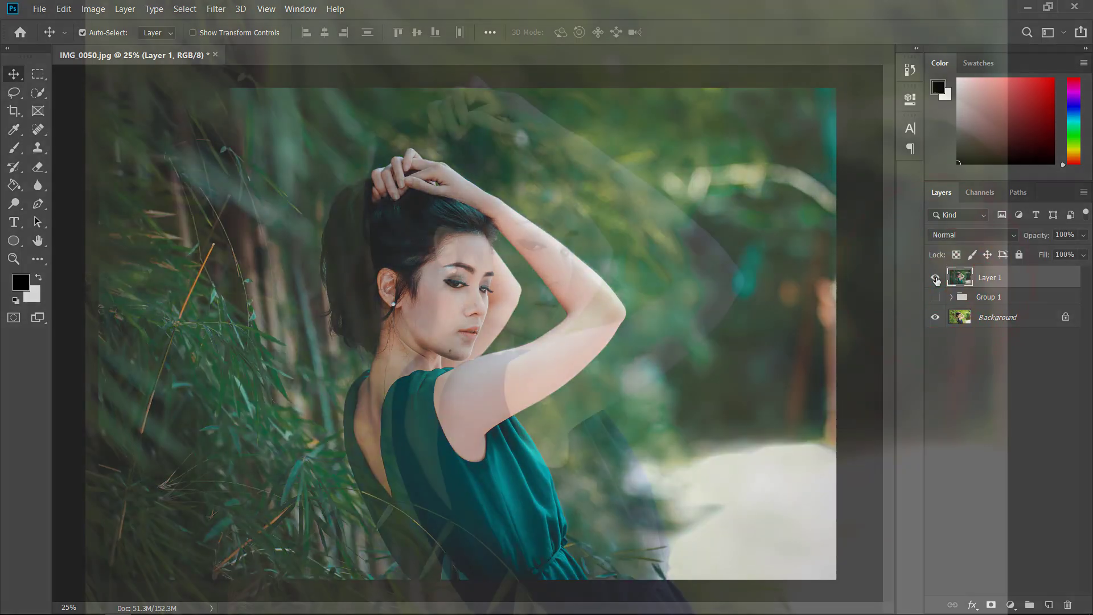